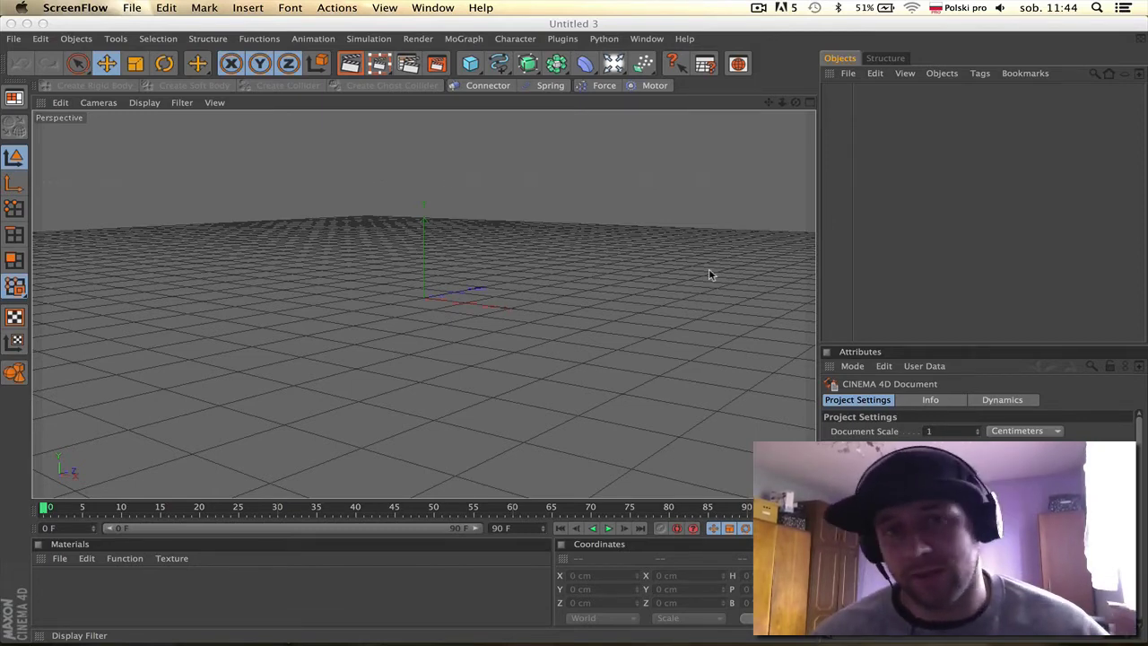
# Step: Add a Capsule primitive and set its Height to 400 cm, keeping the 50 cm radius
pyautogui.click(472, 68)
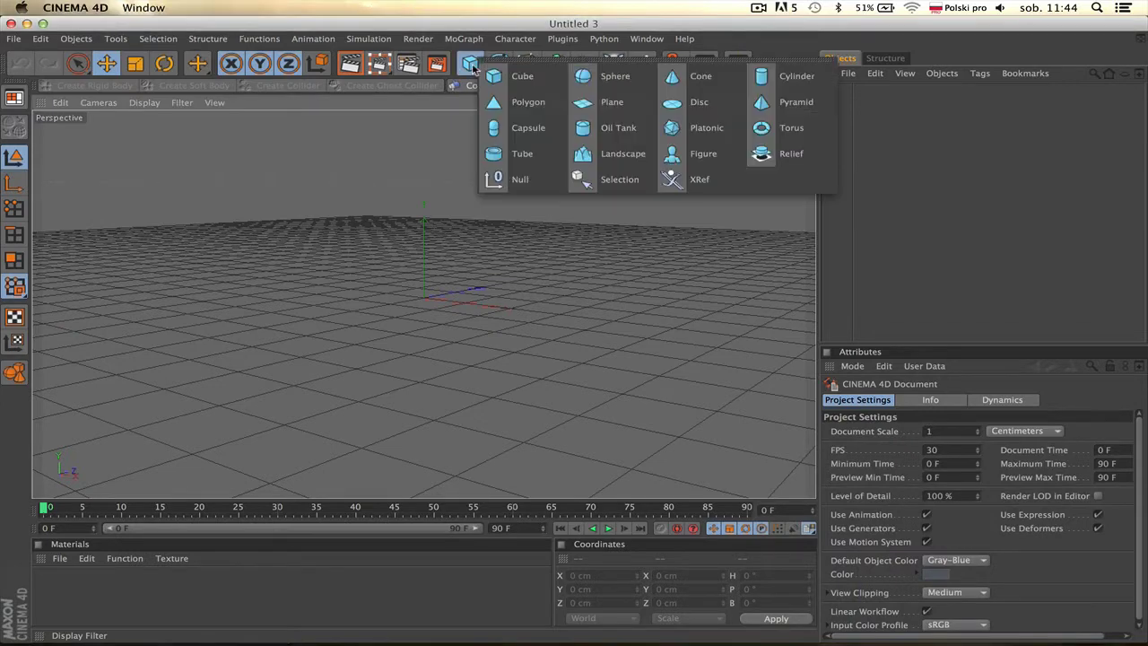
pyautogui.click(516, 133)
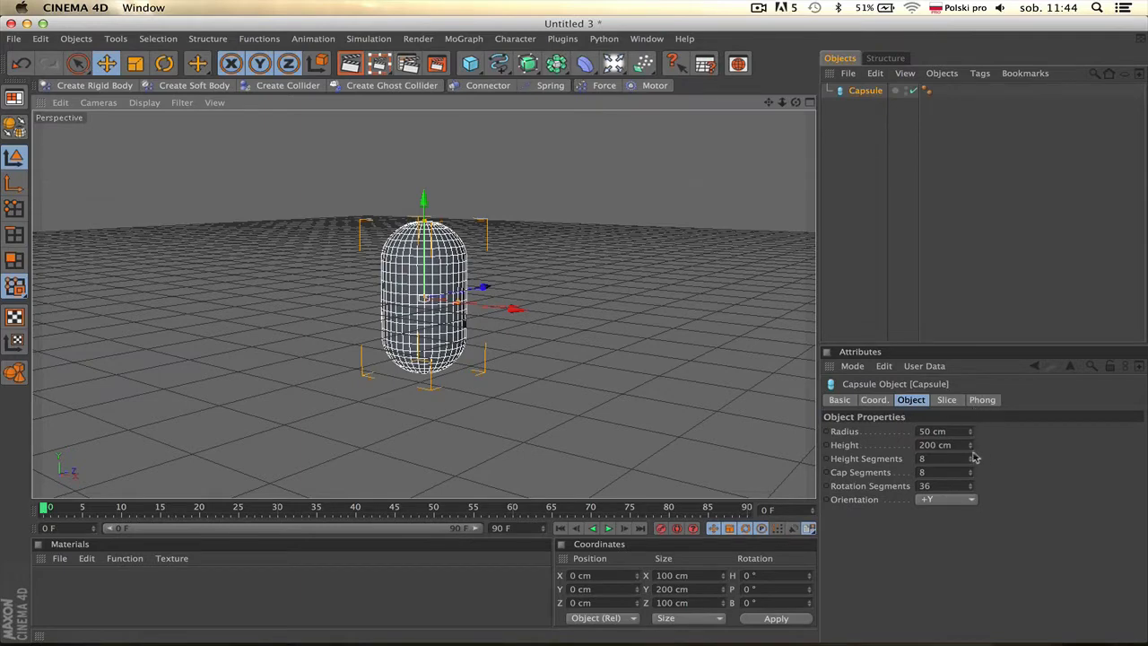
pyautogui.click(937, 444)
pyautogui.write('400')
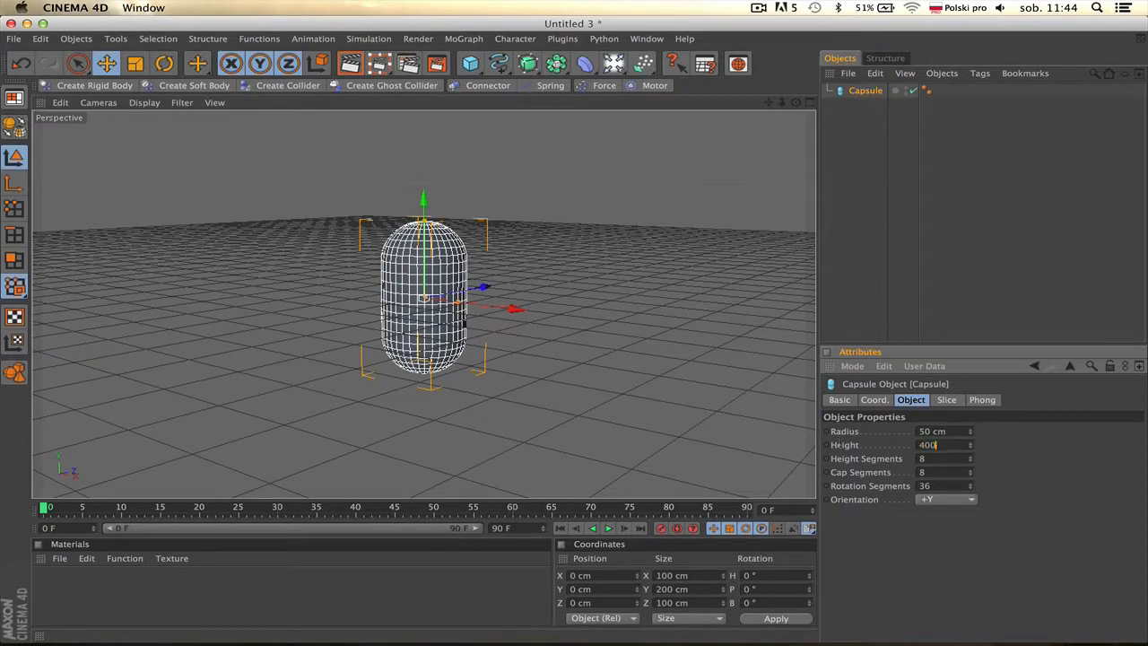
pyautogui.press('Return')
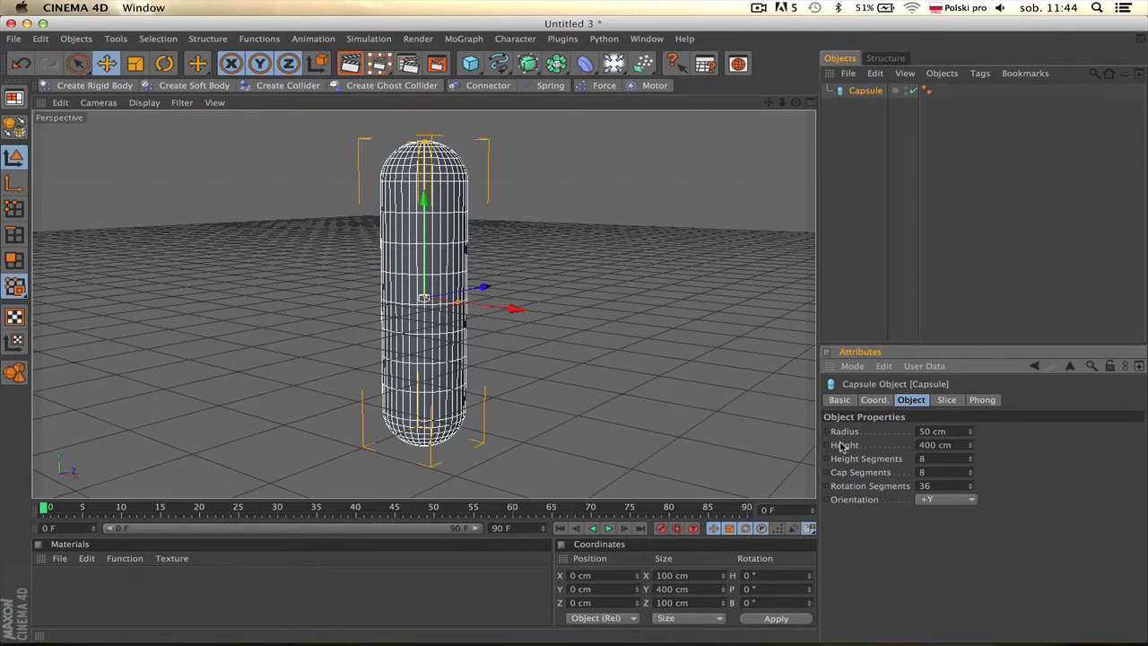
# Step: Dismiss the display-mode popups, return to the Move tool and leave the capsule deselected
pyautogui.press('b')
pyautogui.press('n')
pyautogui.press('Escape')
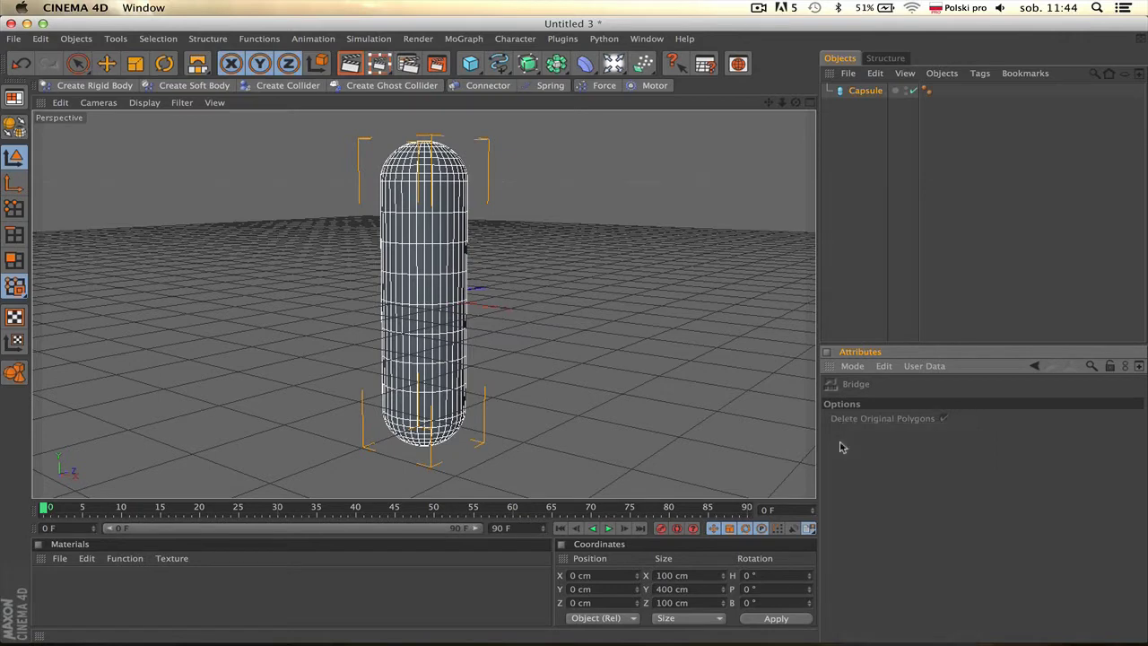
pyautogui.click(861, 132)
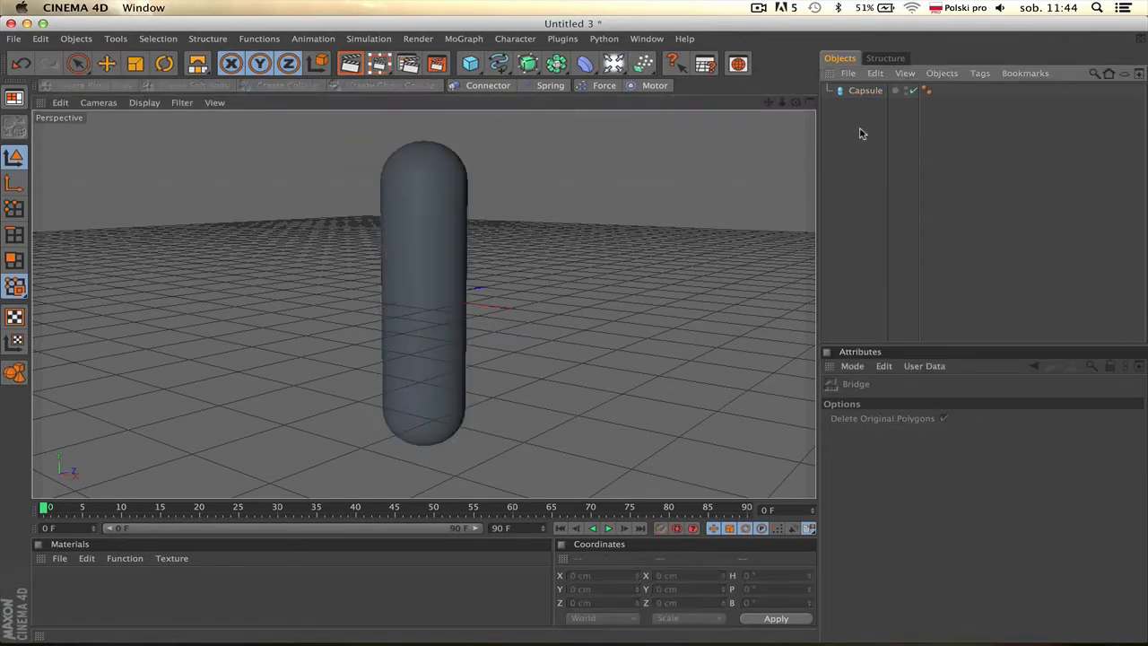
pyautogui.press('e')
pyautogui.click(861, 92)
pyautogui.press('n')
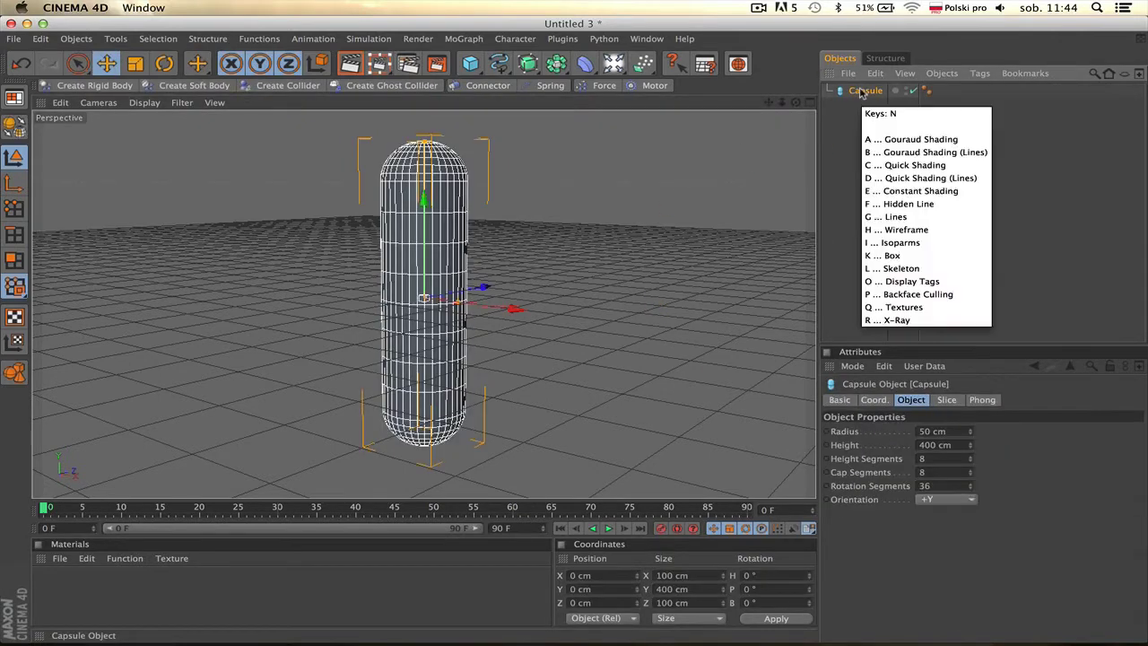
pyautogui.press('Escape')
pyautogui.click(653, 178)
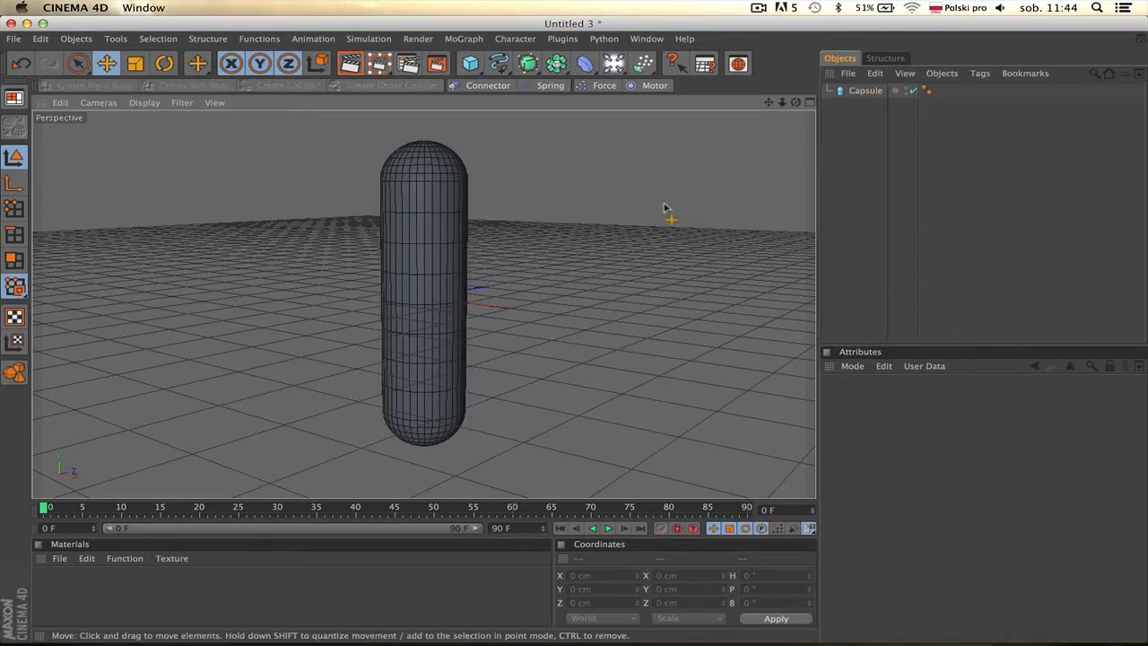
pyautogui.scroll(-2, 666, 215)
# Step: Add a Bend deformer and switch to the four-viewport layout
pyautogui.click(583, 65)
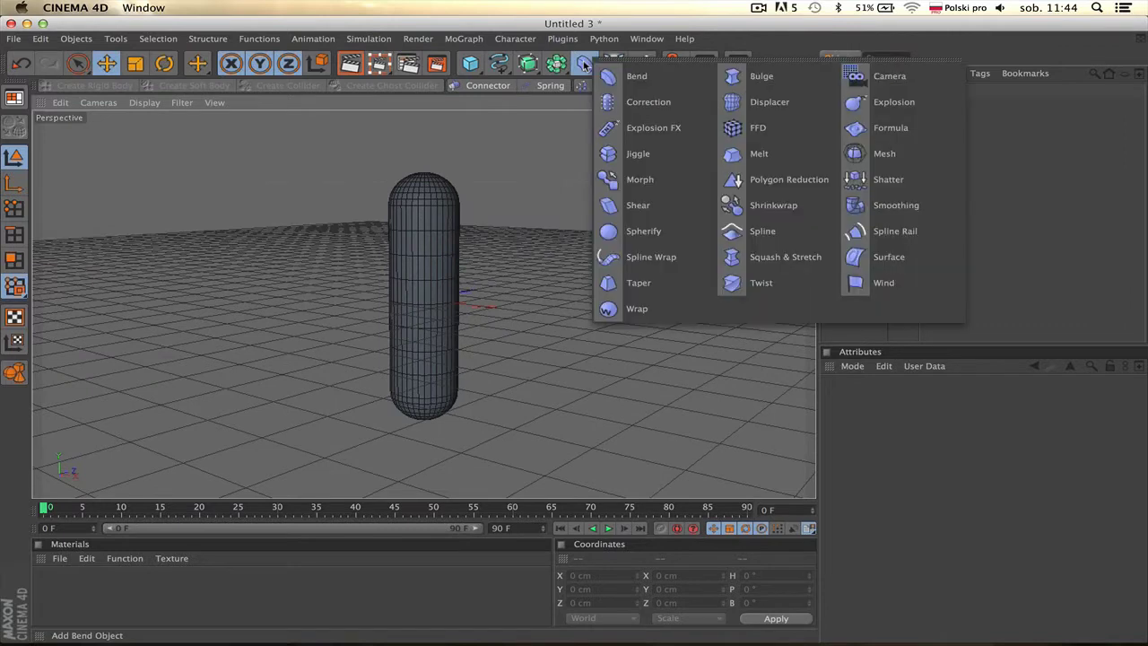
pyautogui.click(632, 77)
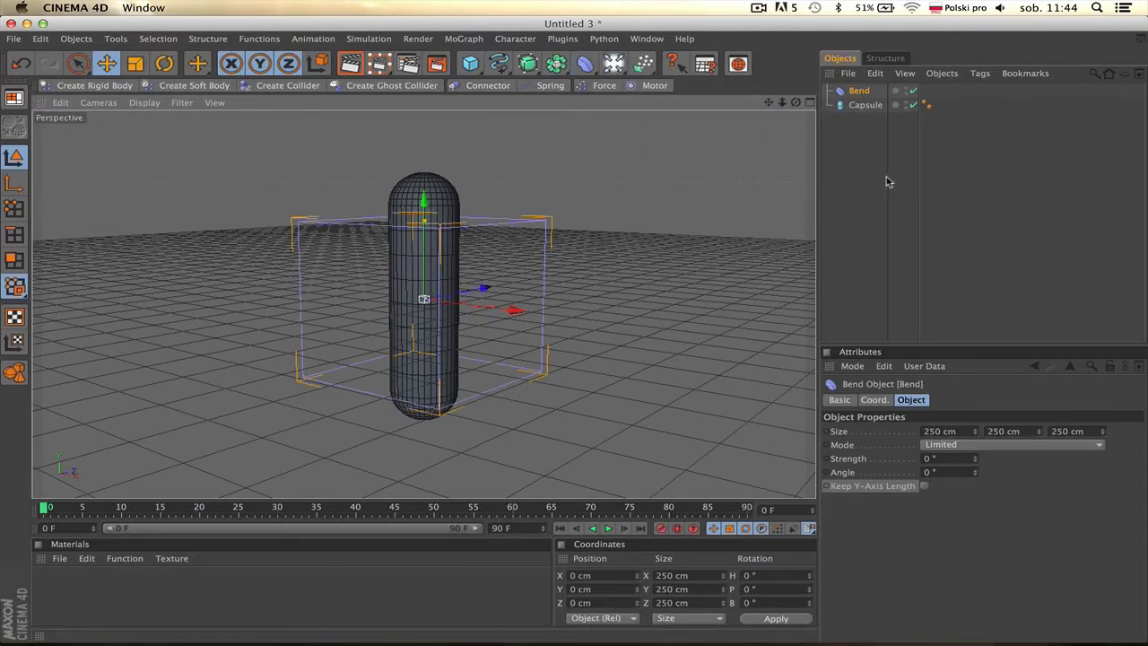
pyautogui.click(809, 102)
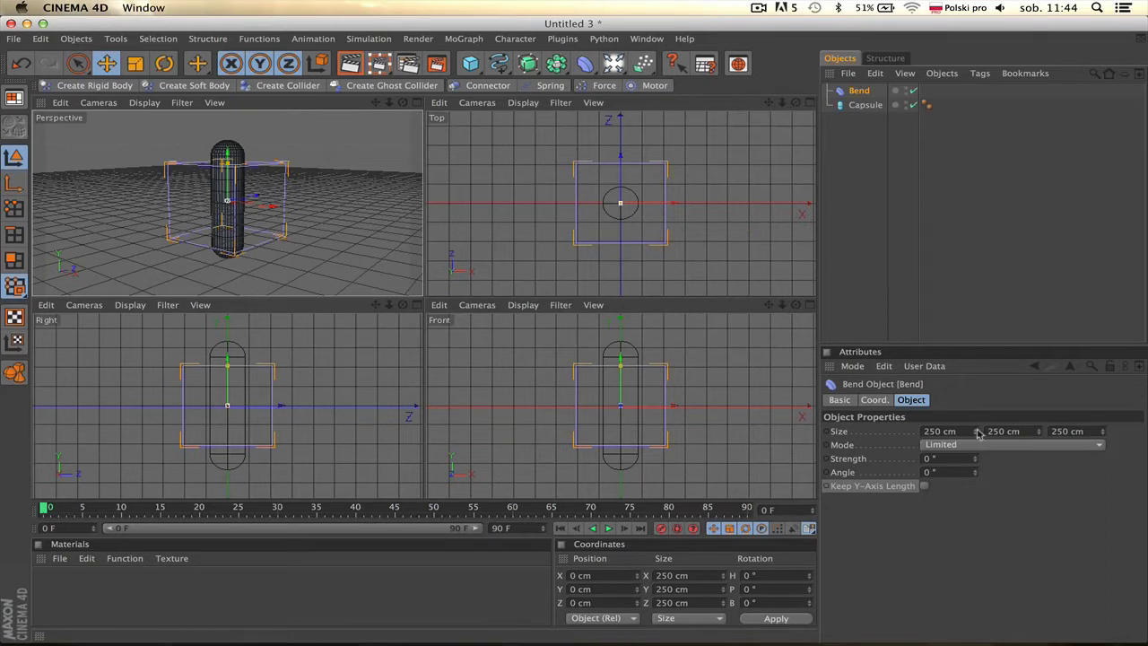
# Step: Size the Bend box to 127 × 136 × 119 cm, then maximize the Perspective view
pyautogui.moveTo(977, 433); pyautogui.dragTo(869, 433)
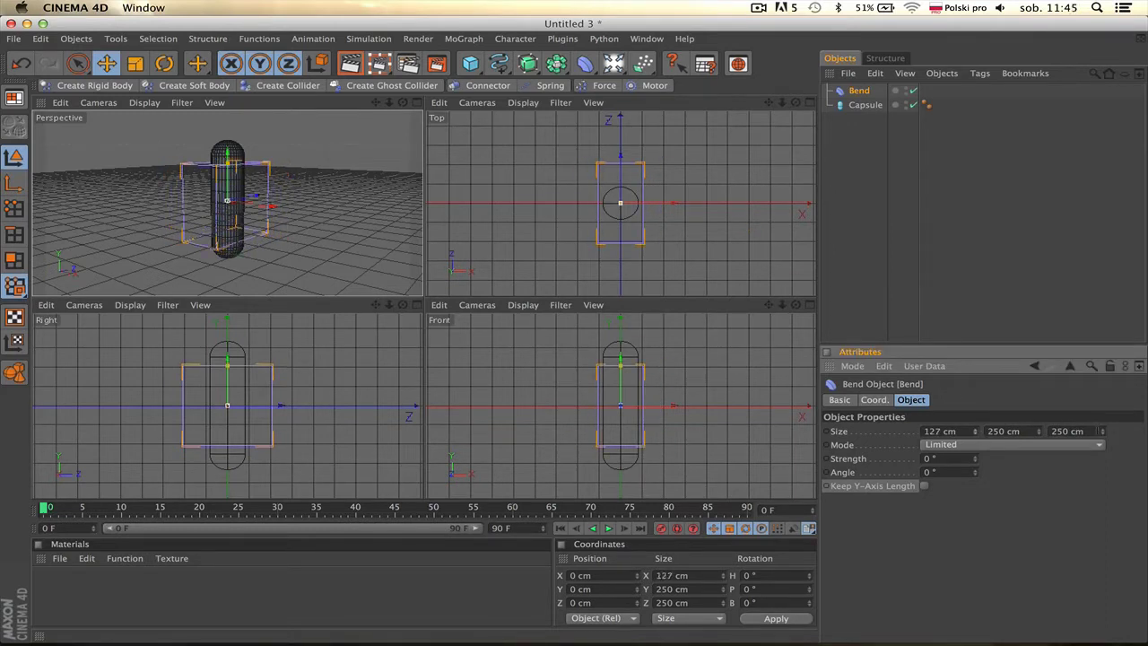
pyautogui.moveTo(1103, 434); pyautogui.dragTo(986, 433)
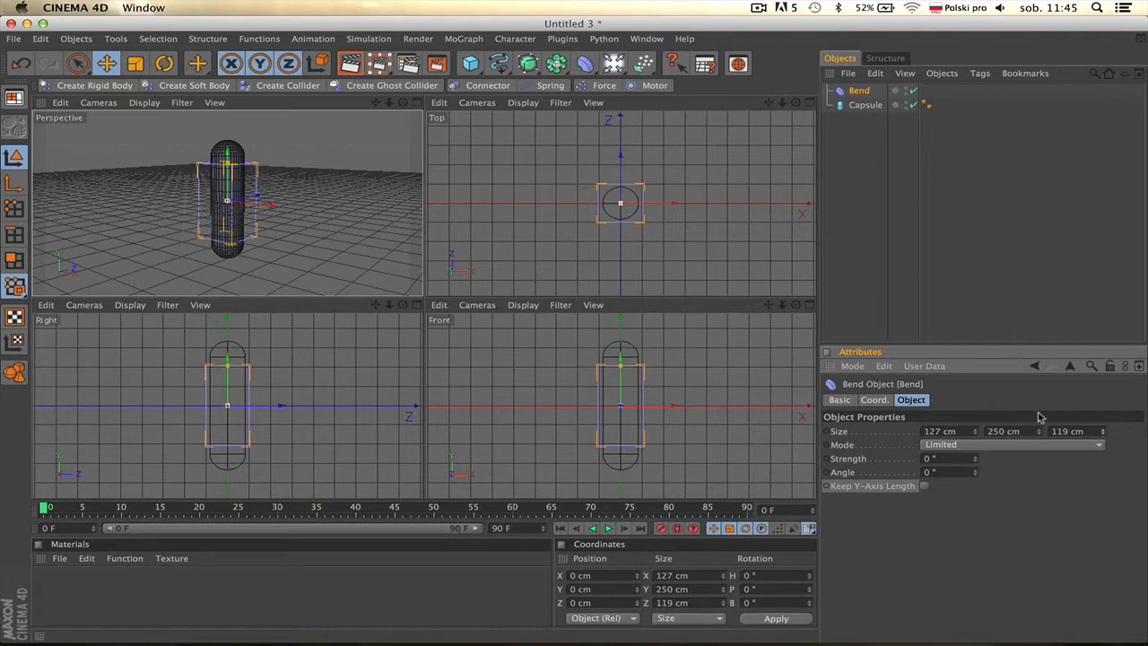
pyautogui.write('90')
pyautogui.click(616, 369)
pyautogui.moveTo(617, 369); pyautogui.dragTo(612, 369)
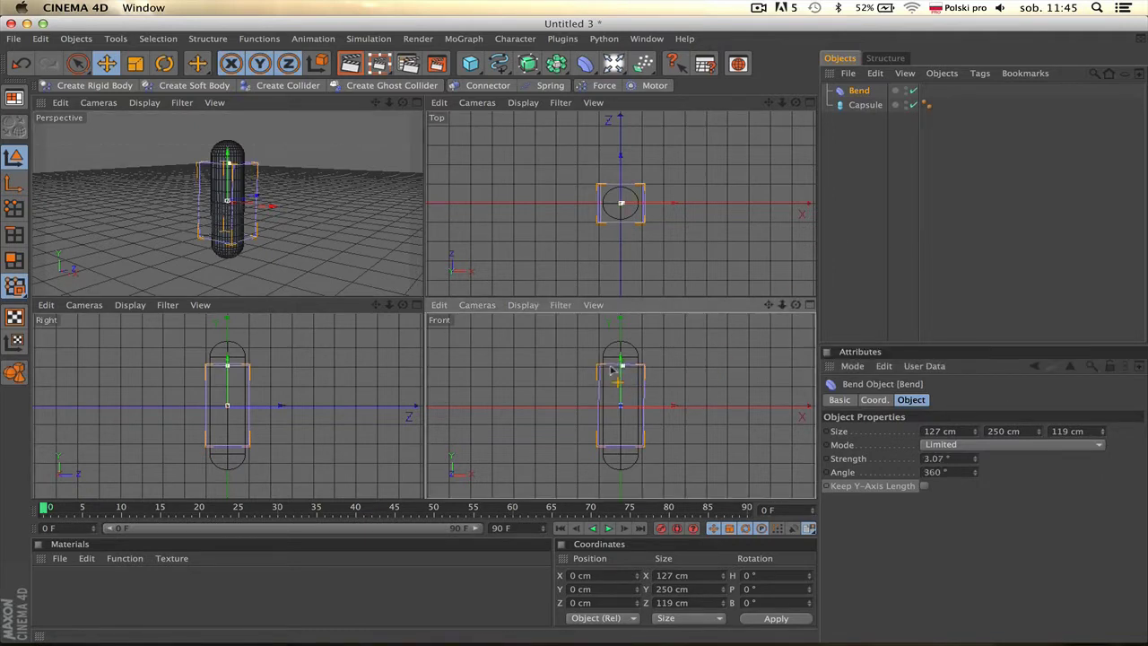
pyautogui.hotkey('ctrl', 'z')
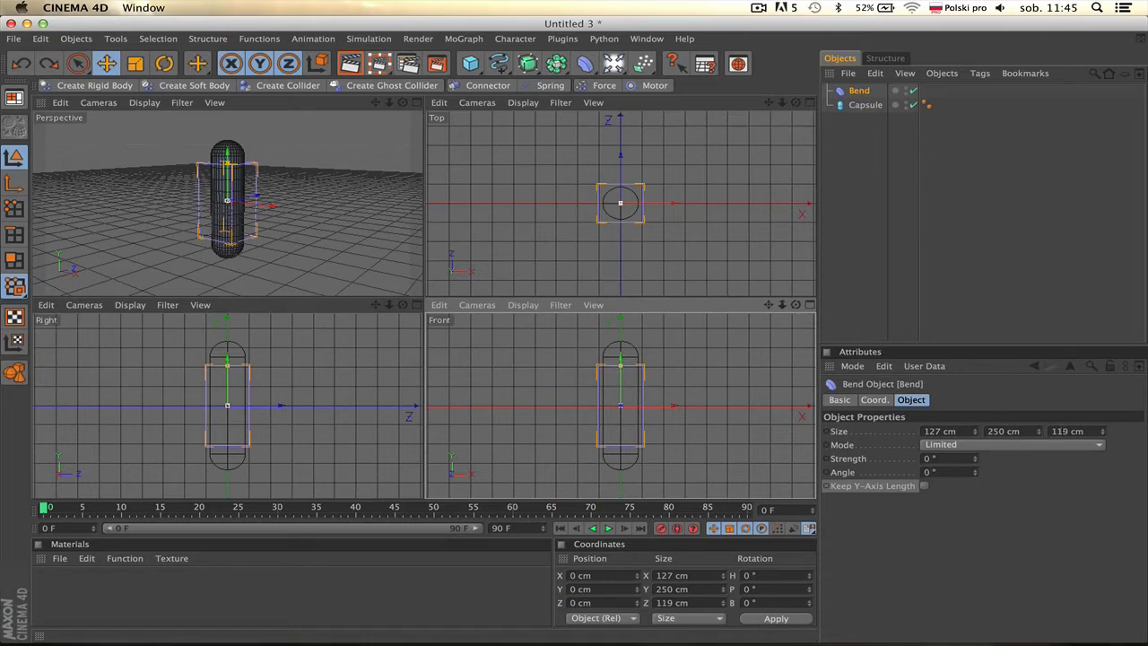
pyautogui.moveTo(1040, 434); pyautogui.dragTo(1040, 448)
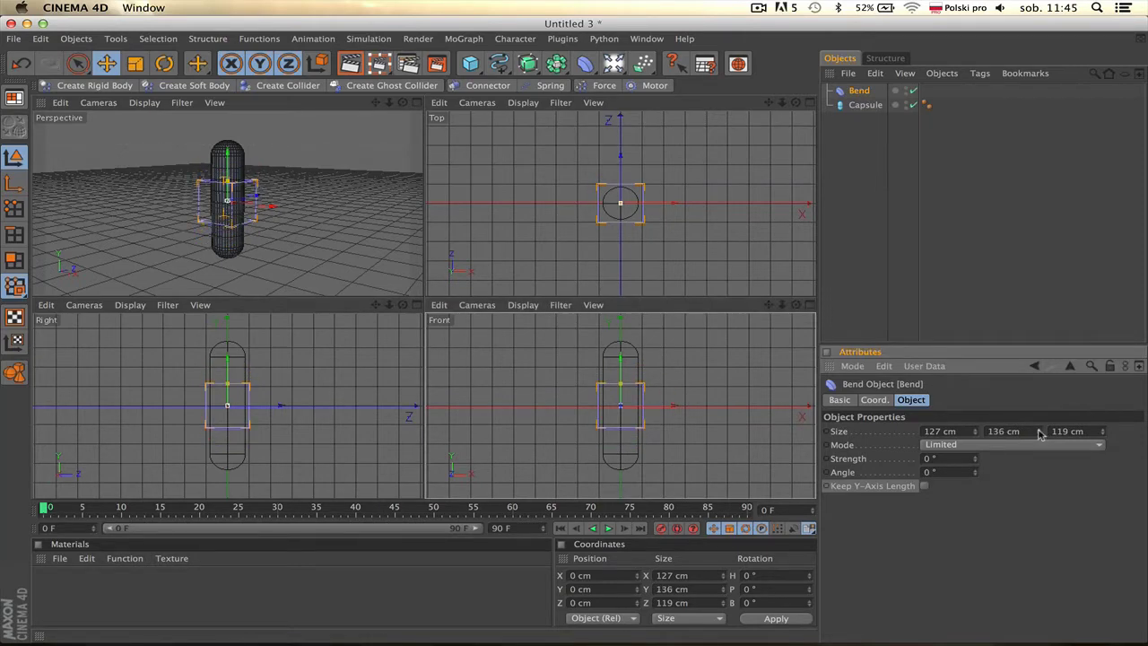
pyautogui.click(416, 103)
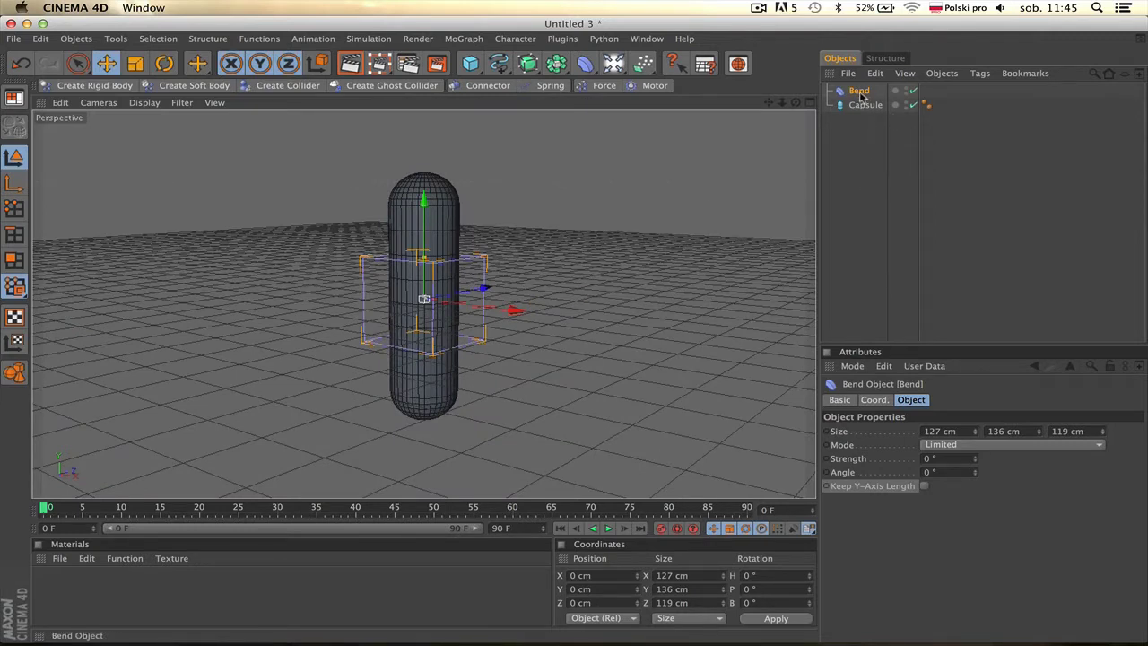
# Step: Parent the Bend under the Capsule and review its tabs, keeping Limited mode at 0° Strength
pyautogui.moveTo(858, 92); pyautogui.dragTo(865, 107)
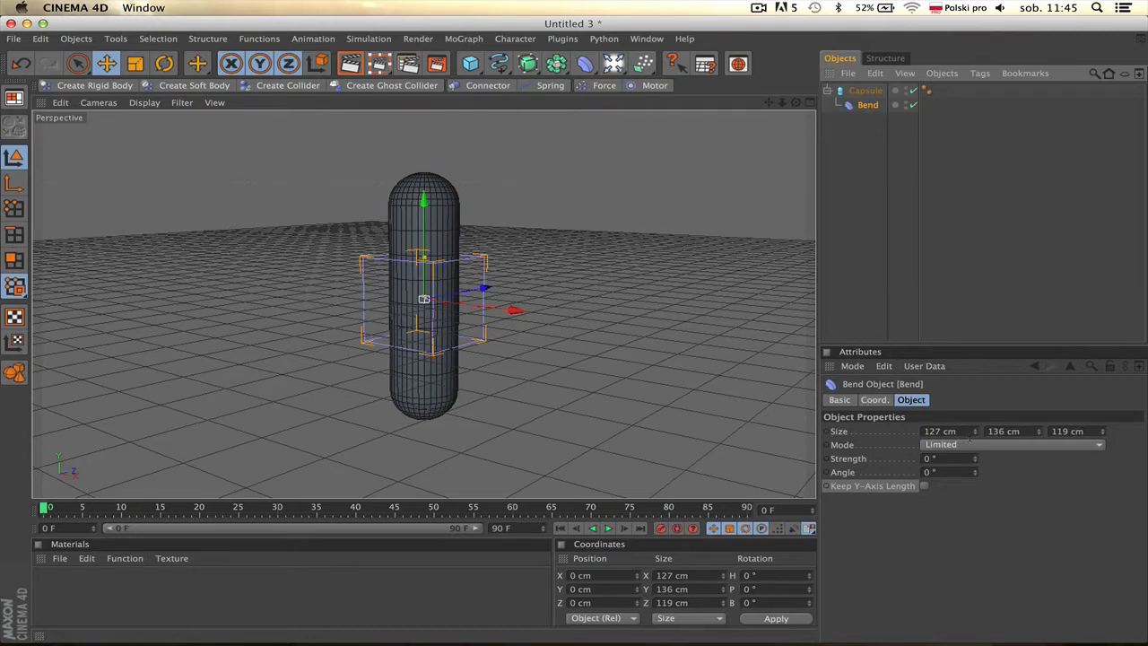
pyautogui.click(838, 401)
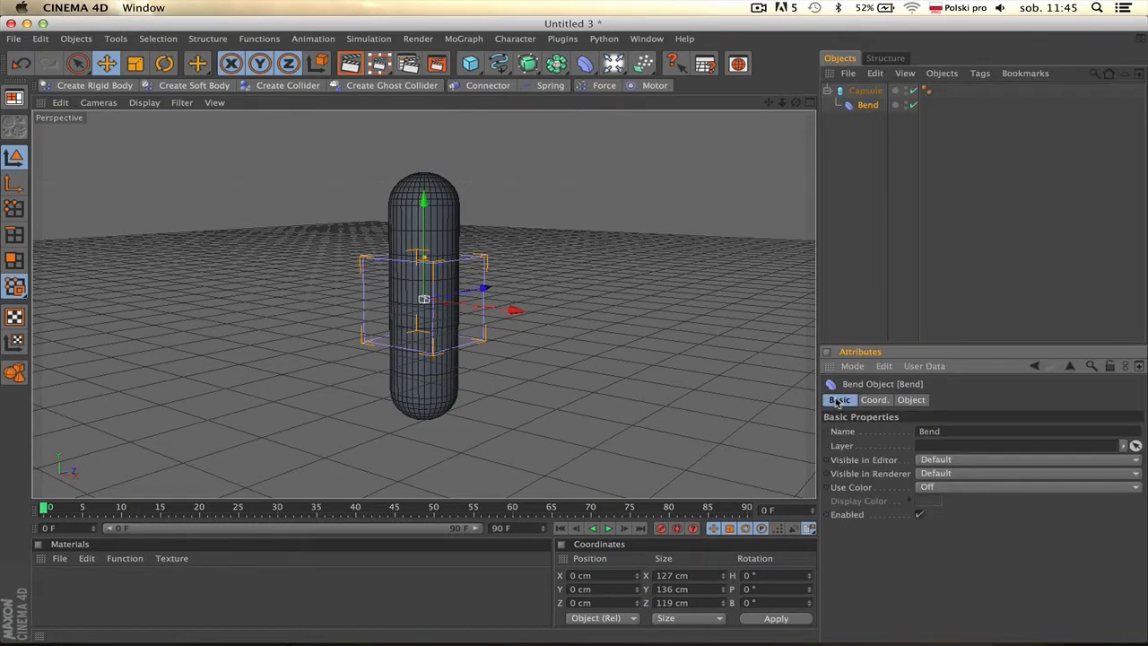
pyautogui.click(874, 401)
pyautogui.click(911, 401)
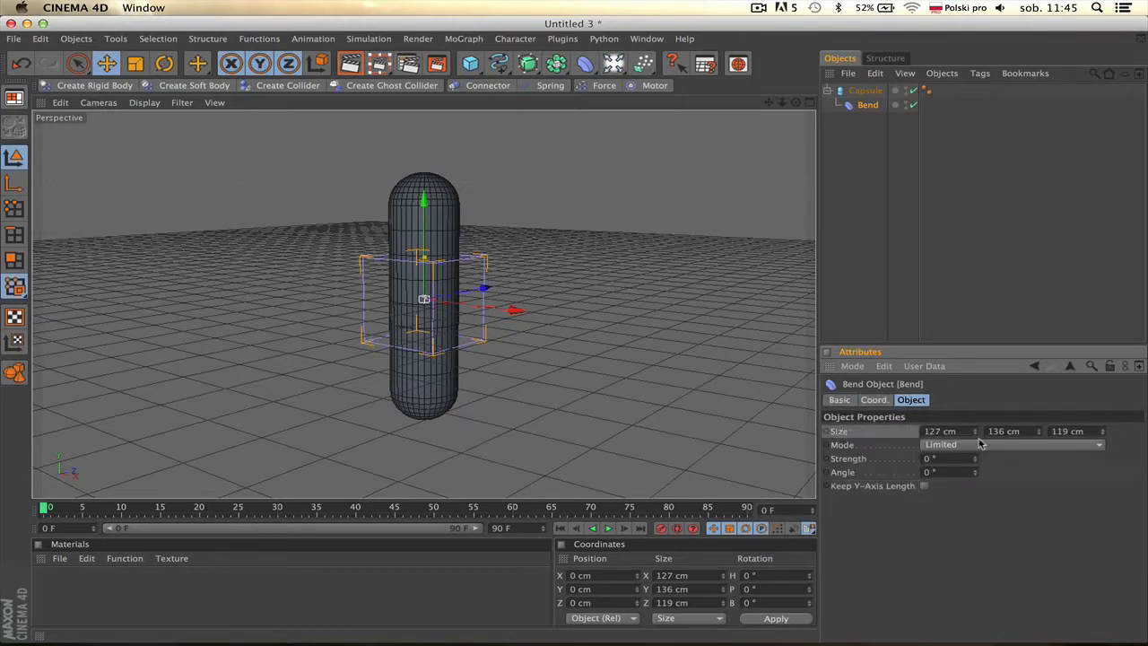
pyautogui.moveTo(976, 432); pyautogui.dragTo(1039, 436)
pyautogui.click(955, 446)
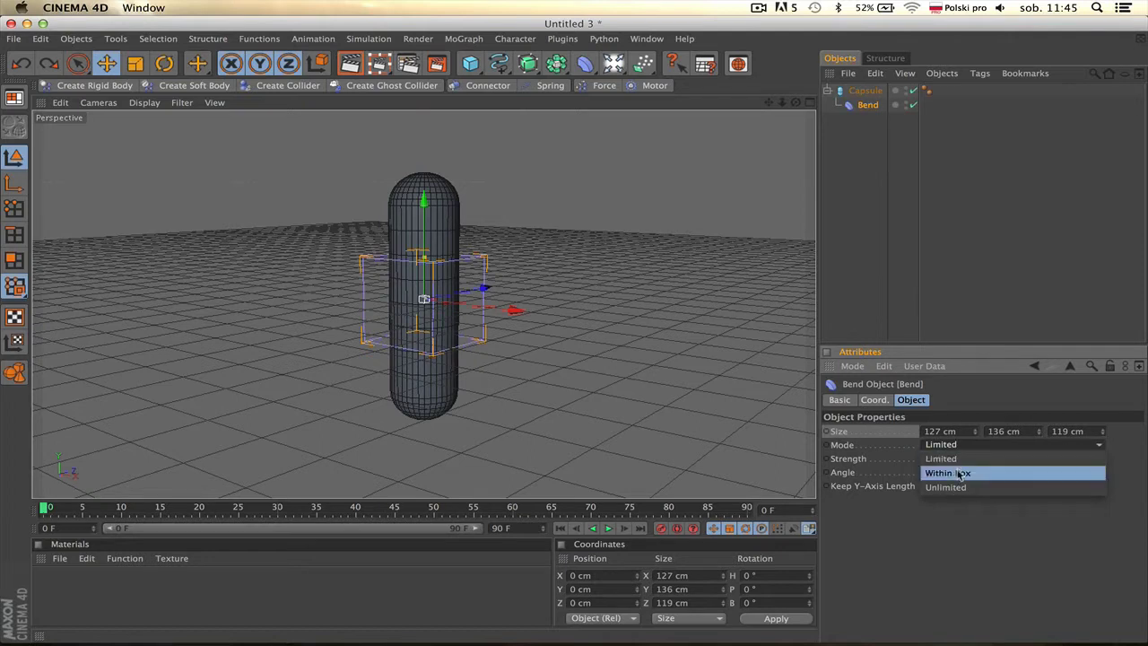
pyautogui.click(958, 445)
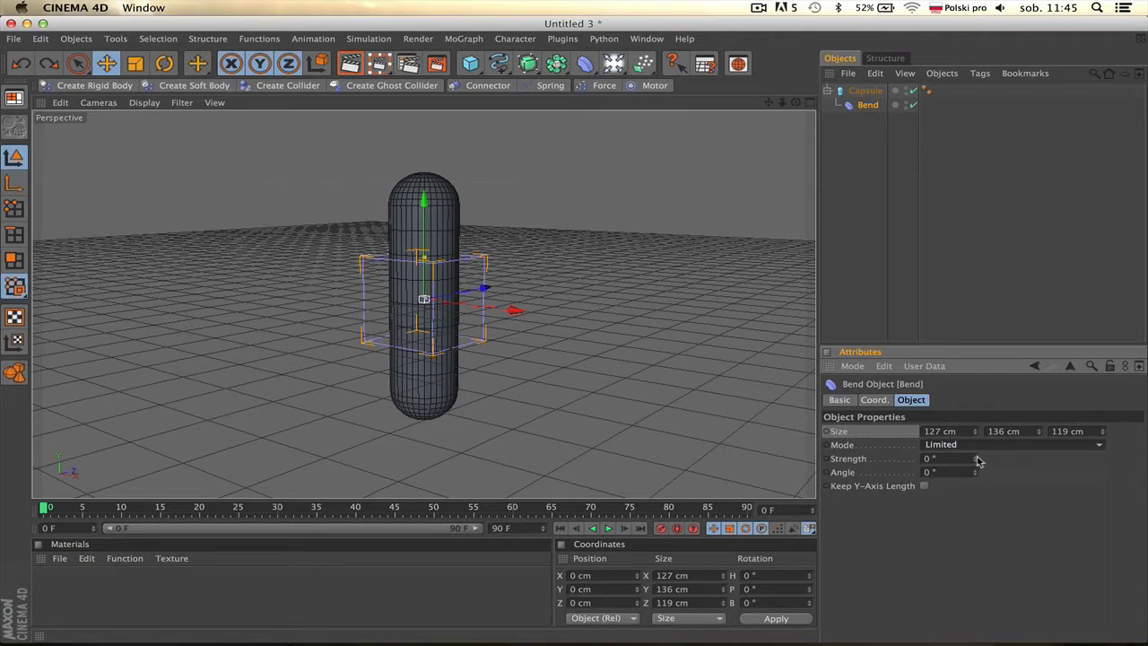
# Step: Bend the capsule with Strength 76° (Angle 58°), toggling Keep Y-Axis Length on and off
pyautogui.moveTo(977, 460); pyautogui.dragTo(976, 472)
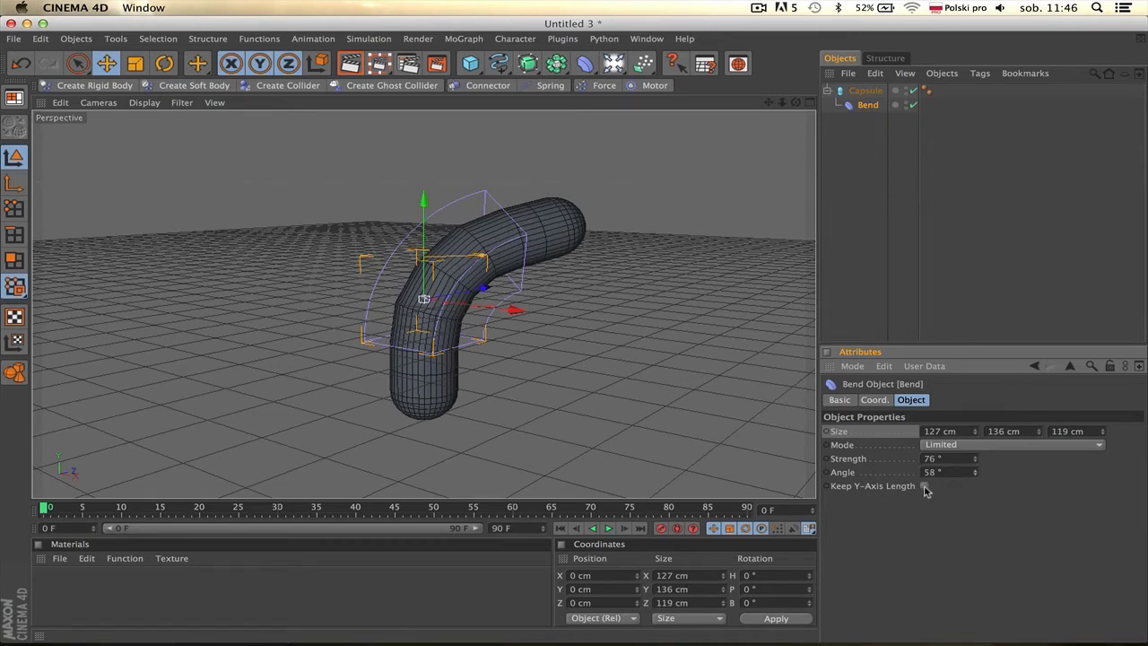
pyautogui.click(925, 486)
pyautogui.click(925, 486)
# Step: Turn Keep Y-Axis Length back on and make the capsule taller
pyautogui.click(925, 486)
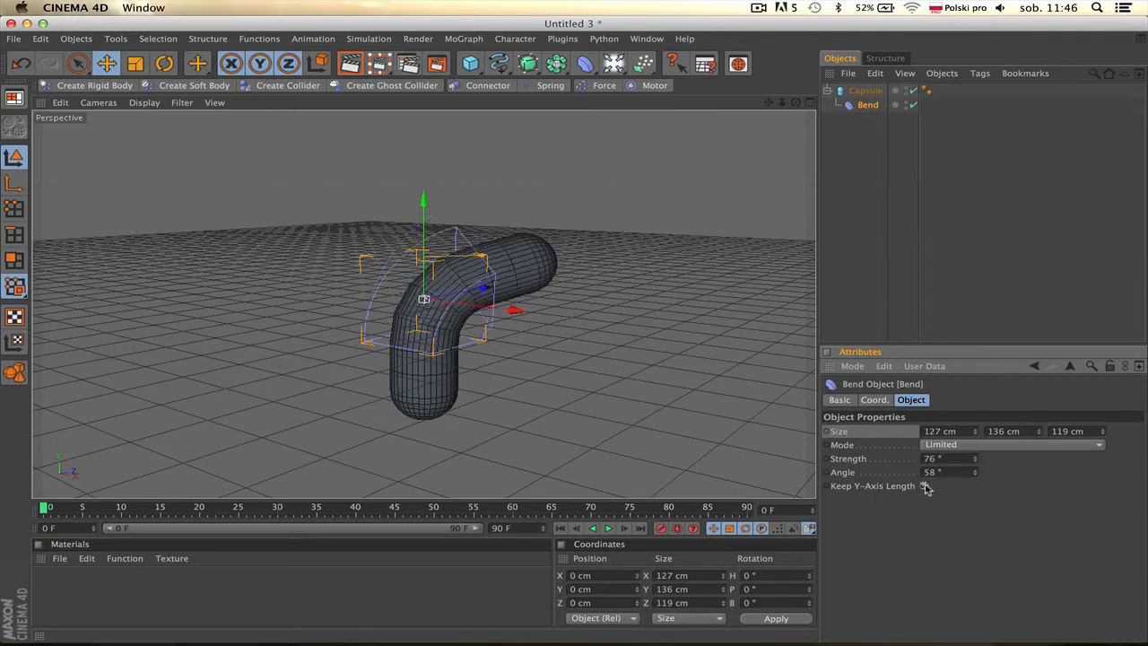
pyautogui.click(865, 91)
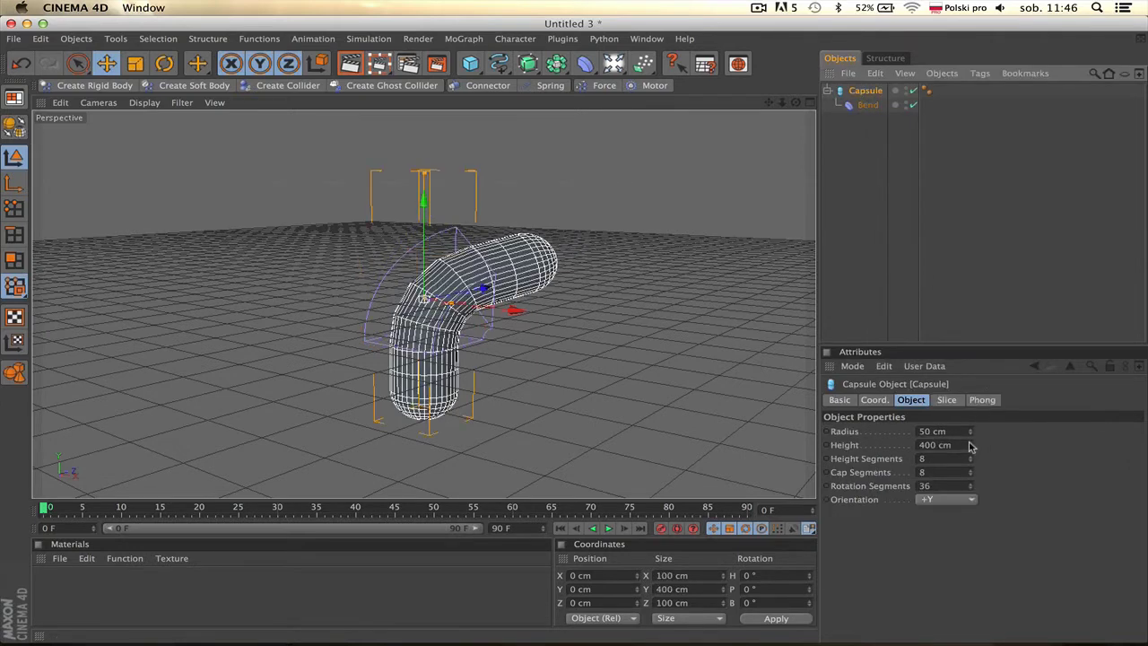
pyautogui.moveTo(969, 445); pyautogui.dragTo(969, 395)
# Step: Keep the Bend in Limited mode and set its Angle to 0°
pyautogui.click(867, 105)
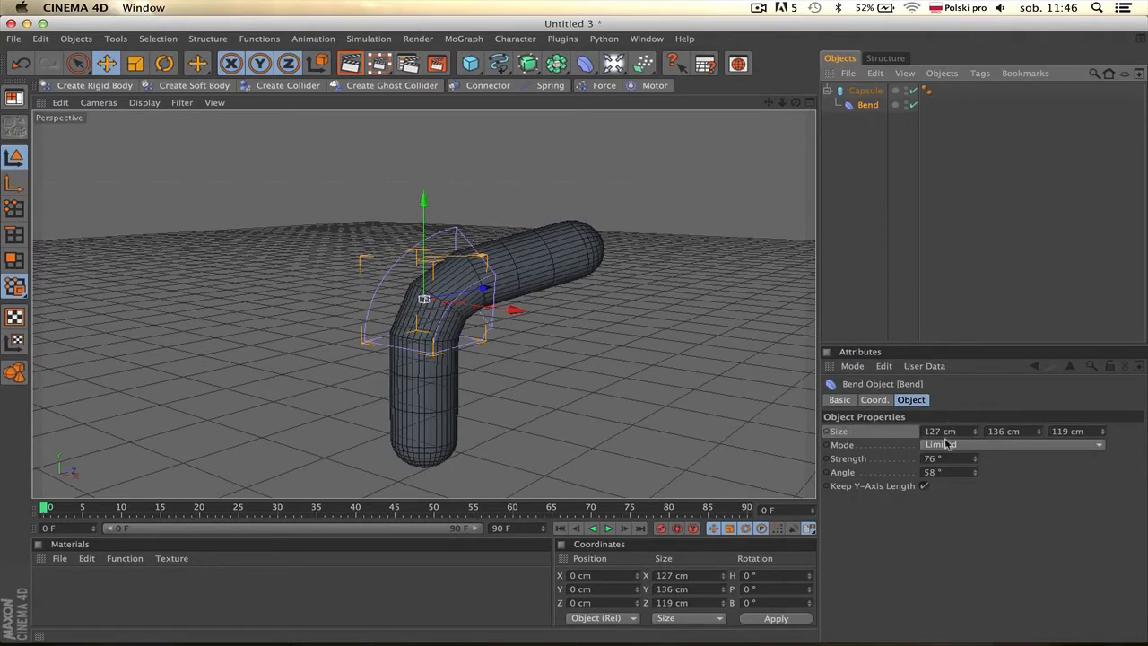
pyautogui.click(945, 444)
pyautogui.click(948, 446)
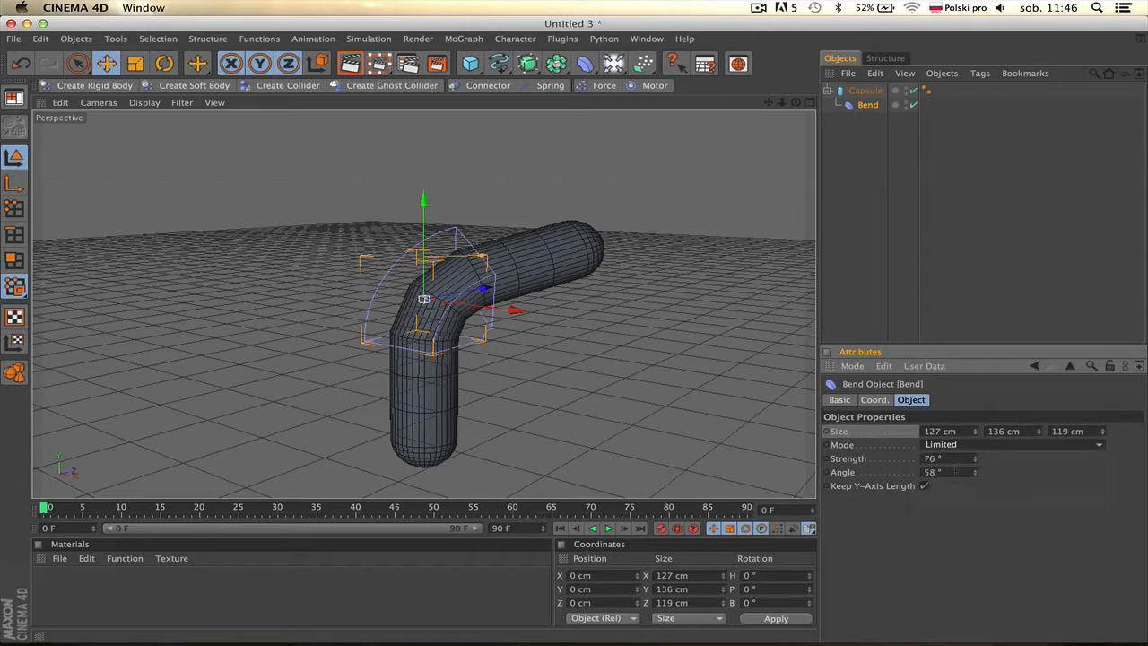
pyautogui.doubleClick(953, 471)
pyautogui.write('0')
pyautogui.press('Return')
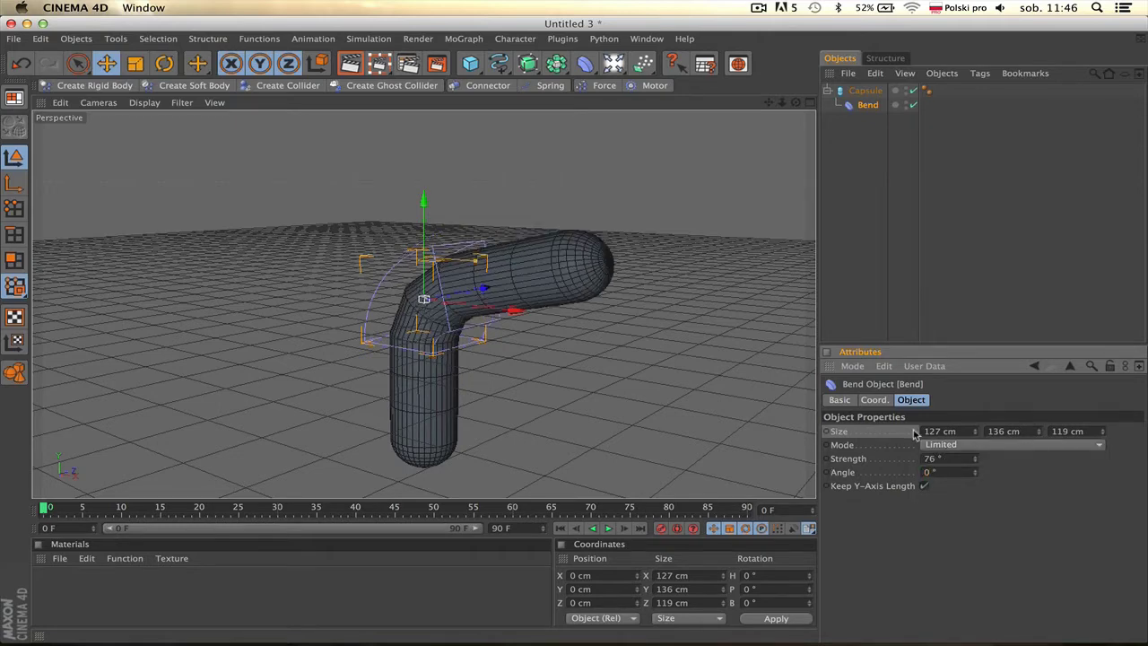
# Step: Set the bend Strength to 90°, turning the capsule into a right-angled L shape
pyautogui.moveTo(796, 103); pyautogui.dragTo(810, 109)
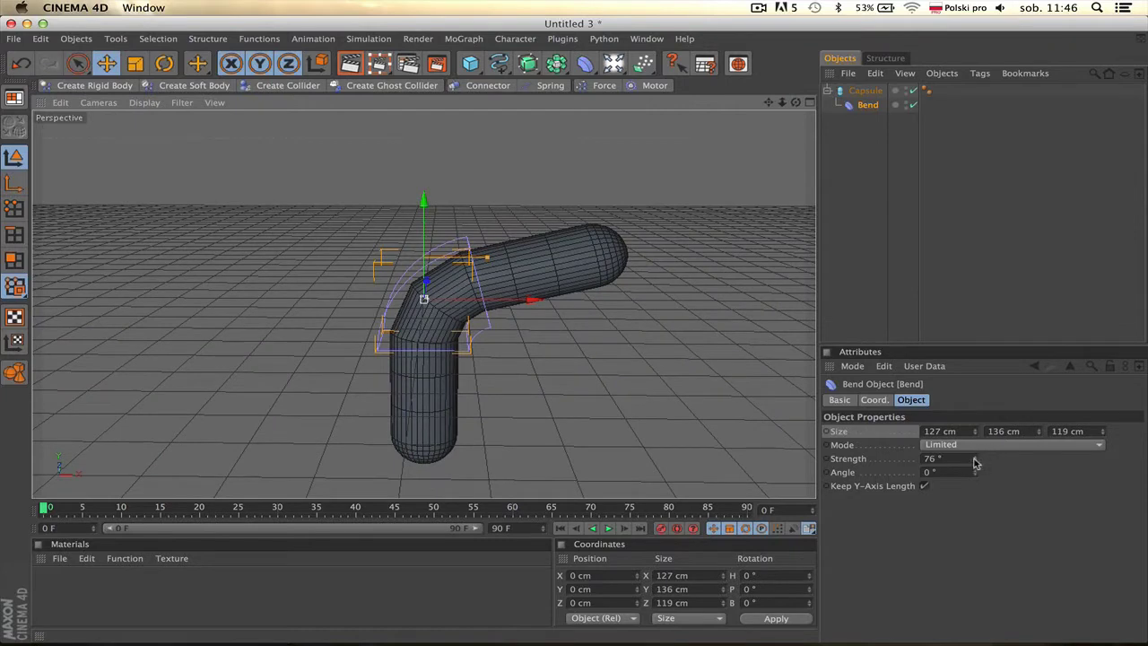
pyautogui.moveTo(975, 462); pyautogui.dragTo(1005, 462)
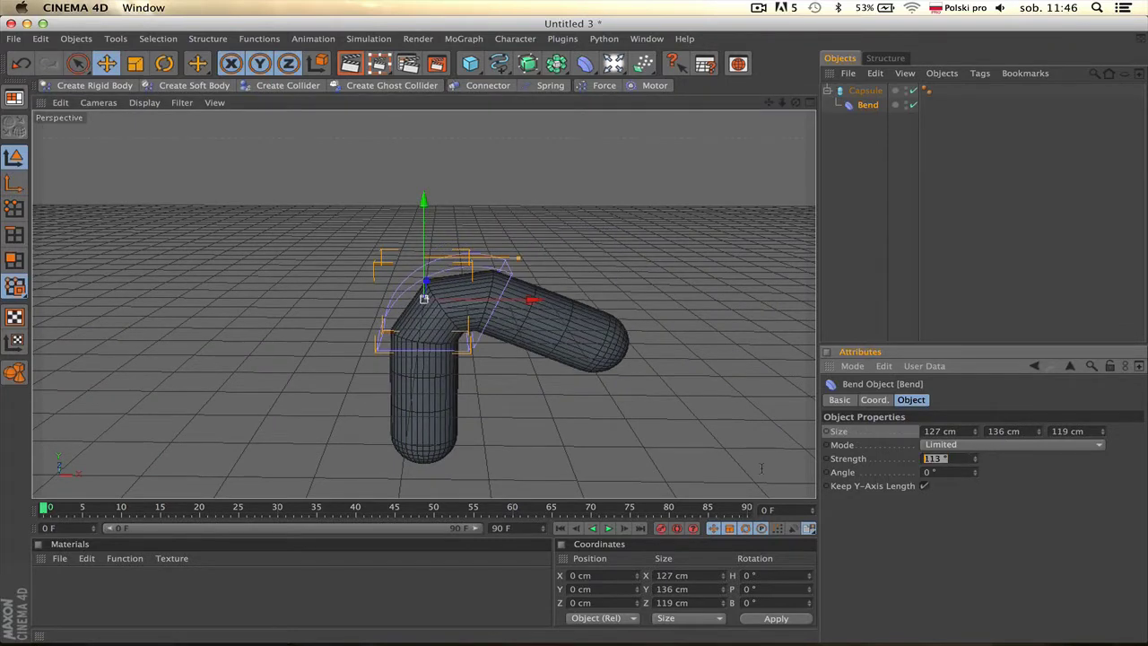
pyautogui.write('90')
pyautogui.press('Return')
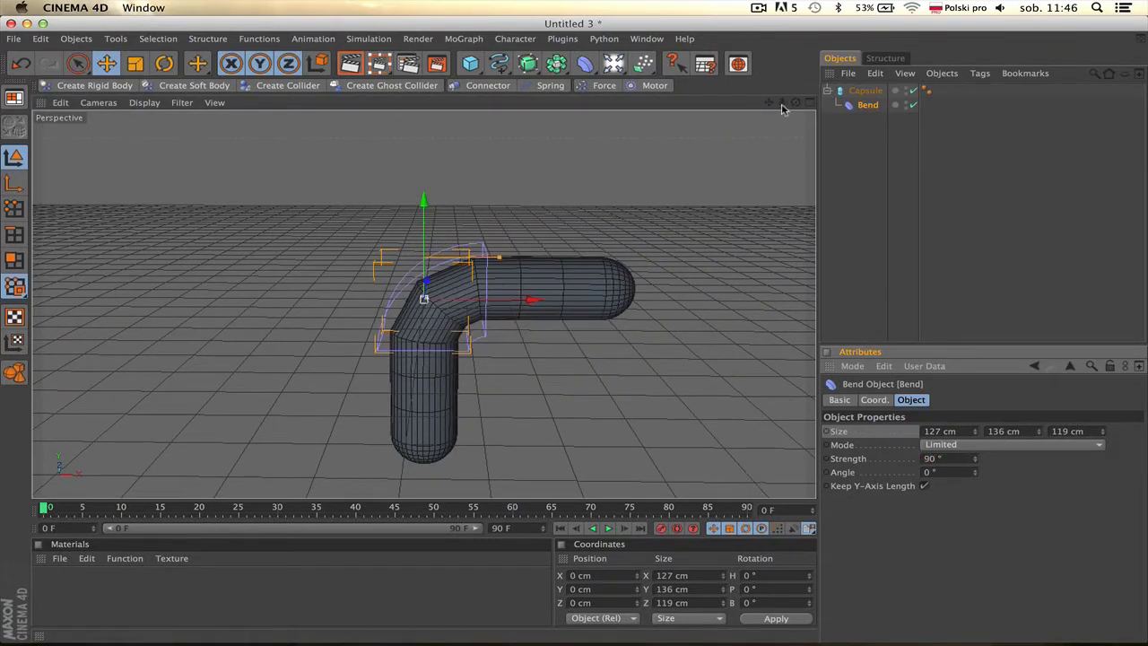
pyautogui.moveTo(795, 101); pyautogui.dragTo(794, 117)
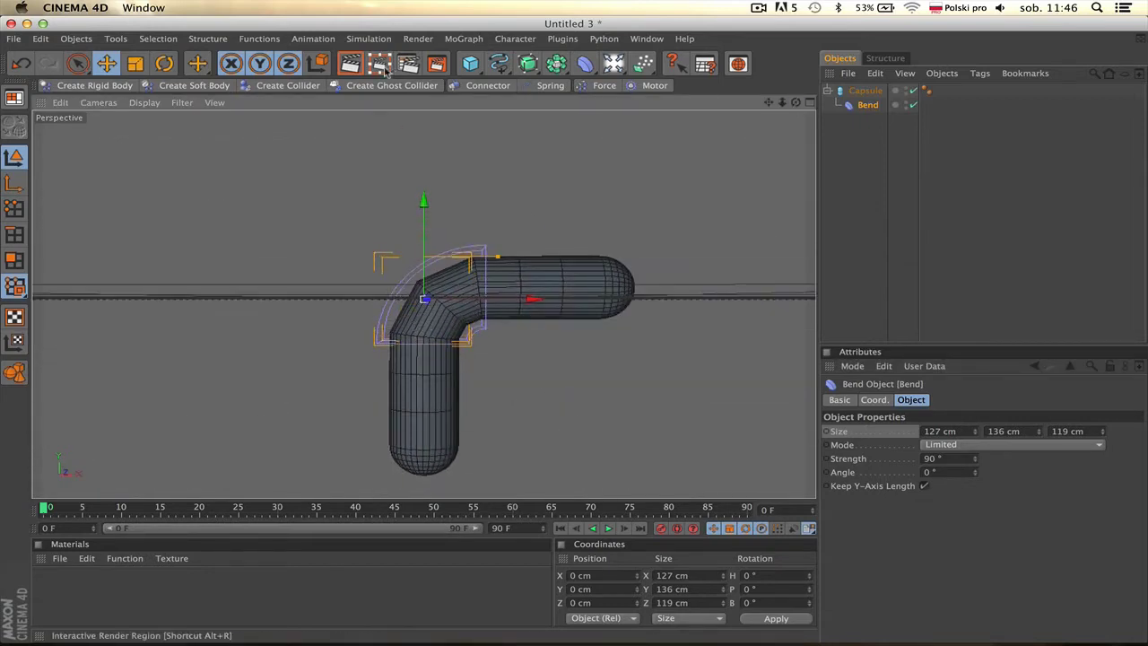
# Step: Try capsule Height Segments of 1 and 96 with Render View previews, settling on 15
pyautogui.click(355, 64)
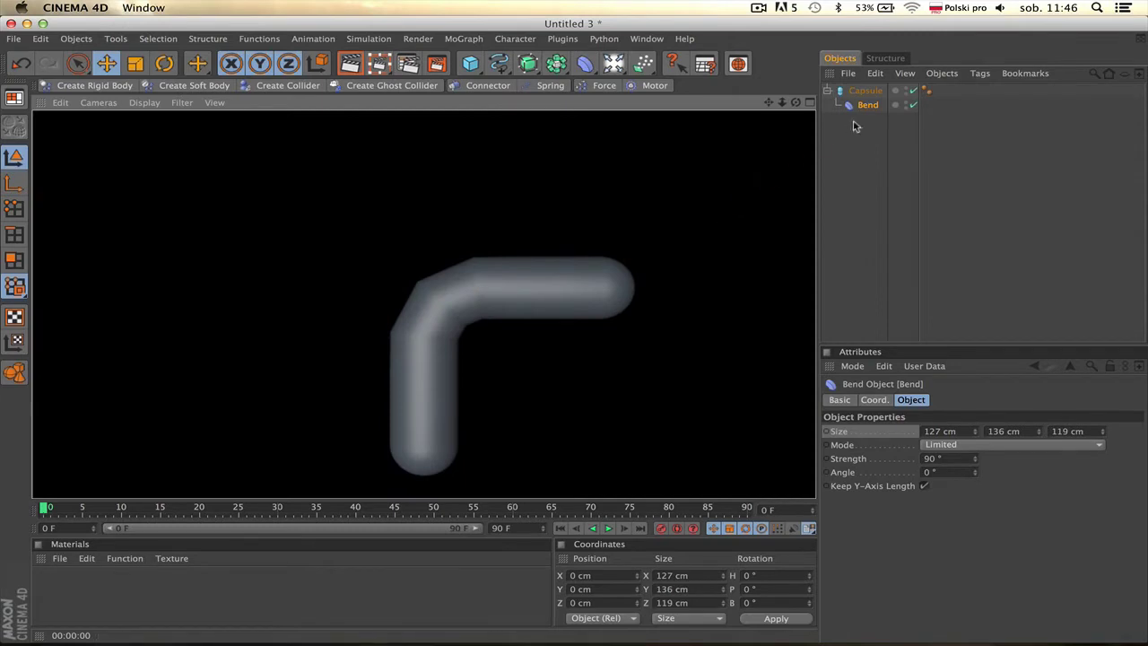
pyautogui.click(864, 91)
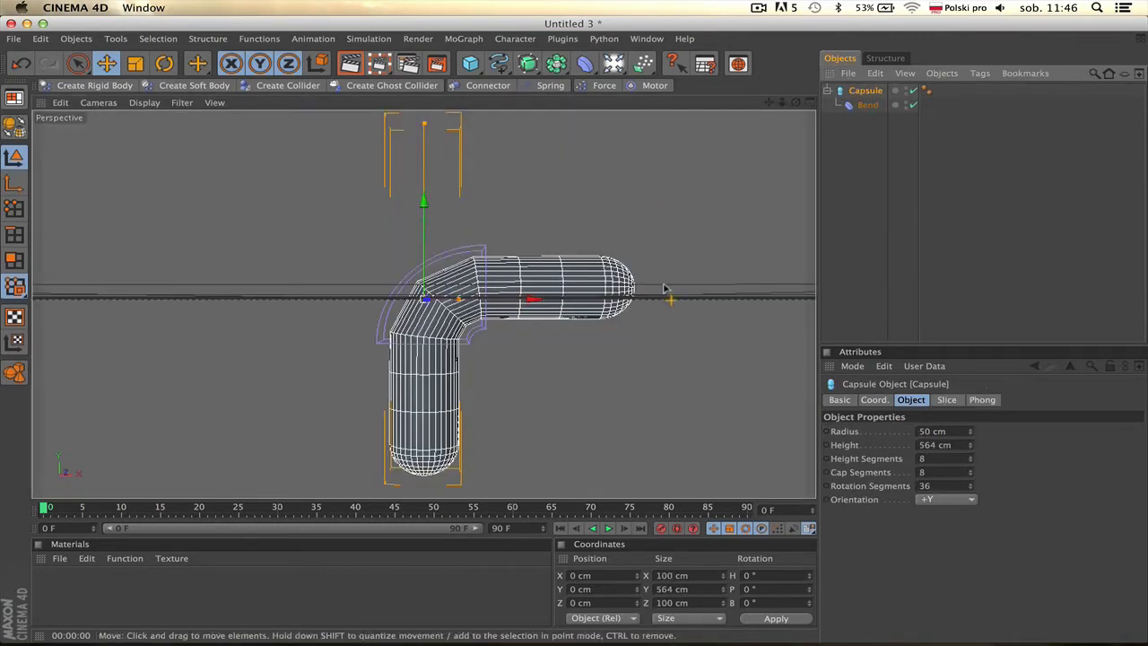
pyautogui.moveTo(978, 461); pyautogui.dragTo(977, 502)
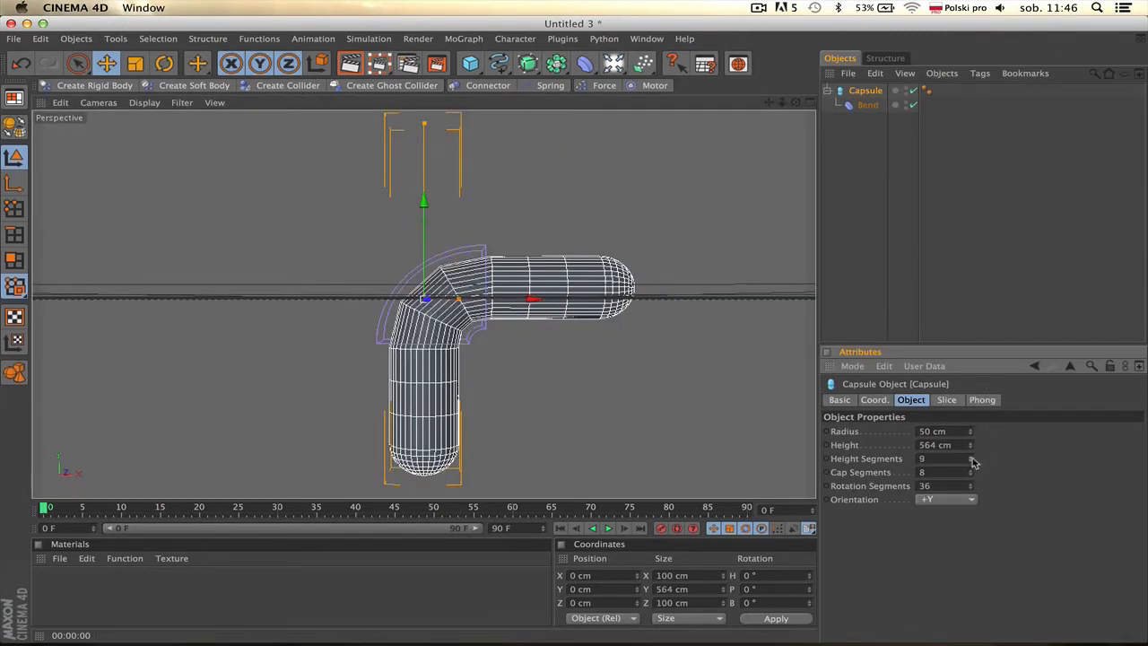
pyautogui.moveTo(969, 458); pyautogui.dragTo(970, 404)
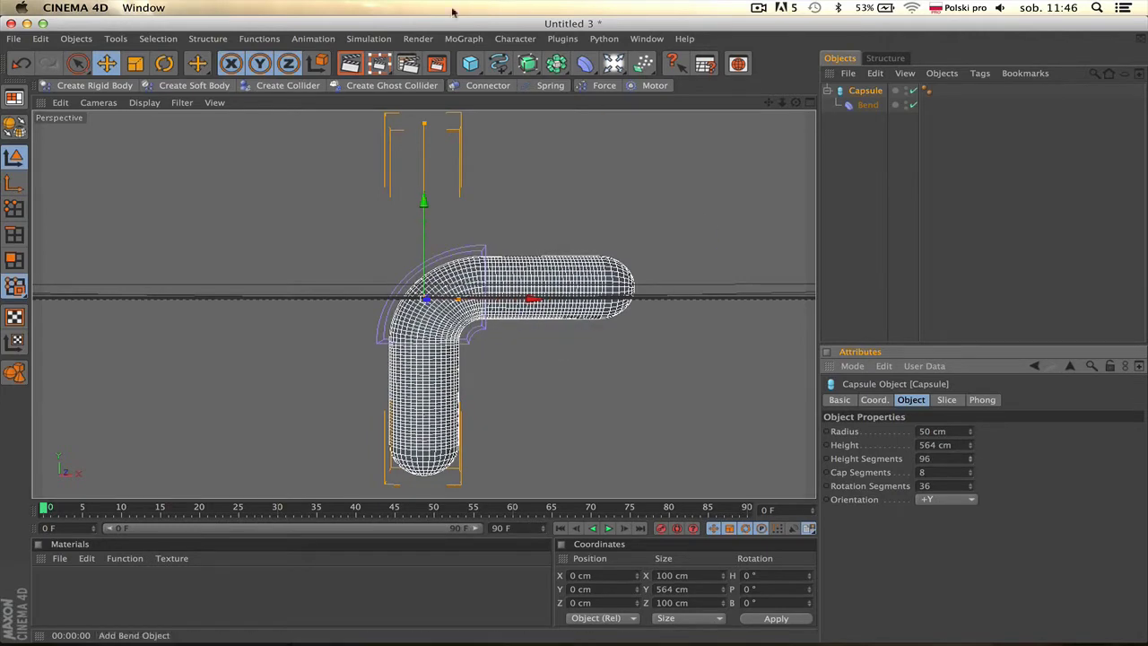
pyautogui.click(350, 63)
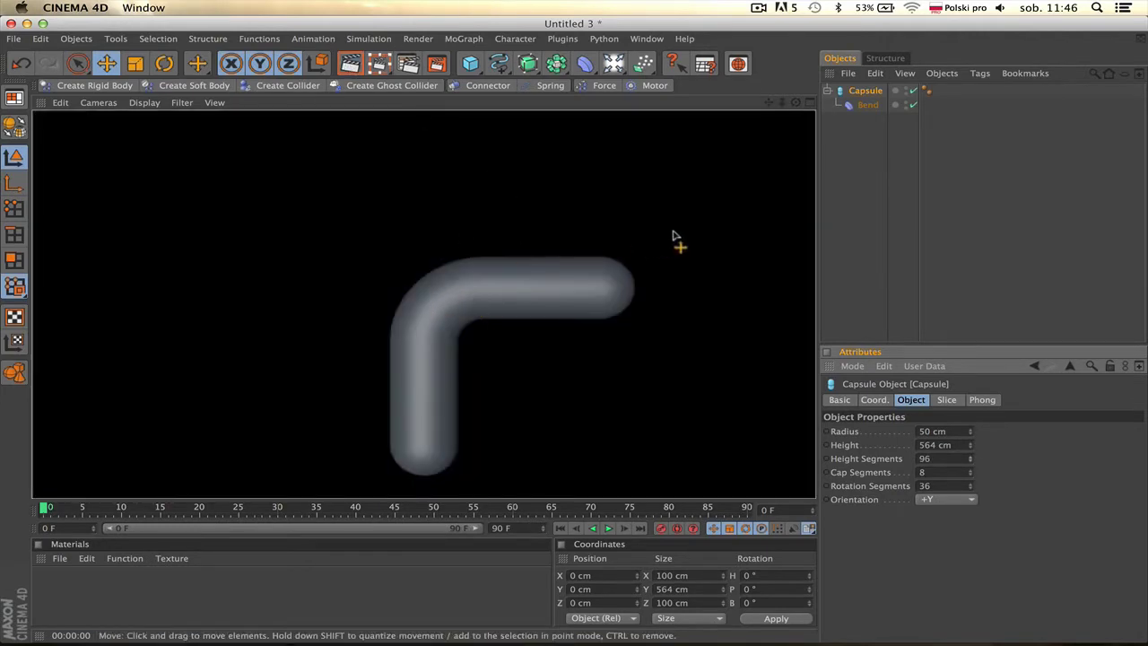
pyautogui.click(871, 93)
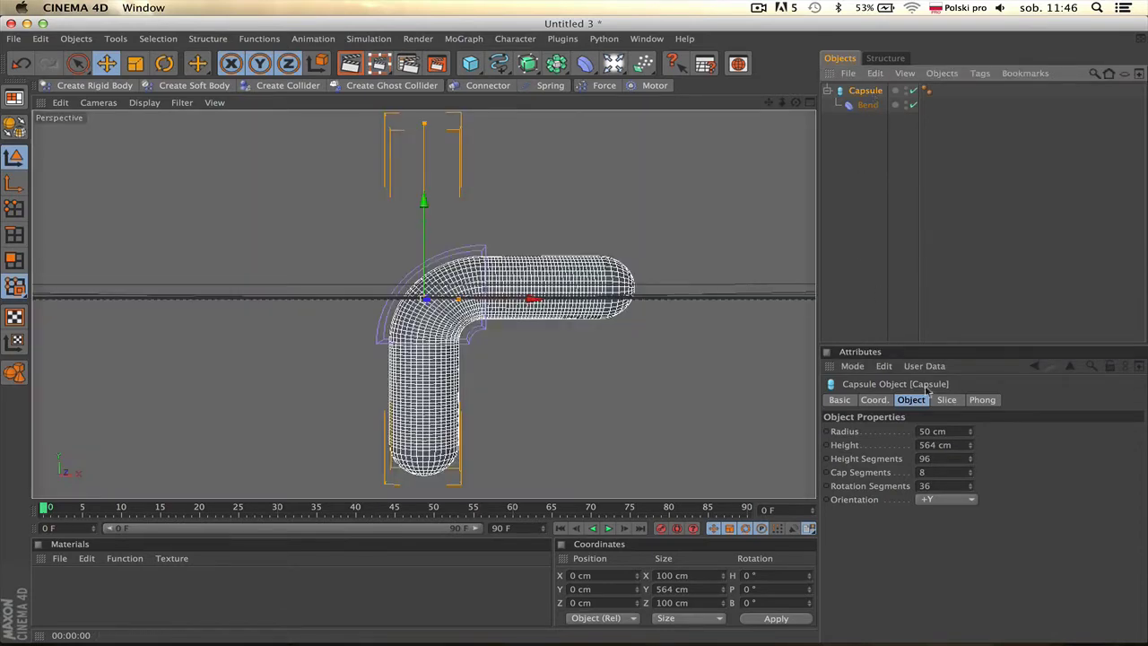
pyautogui.moveTo(973, 460); pyautogui.dragTo(973, 502)
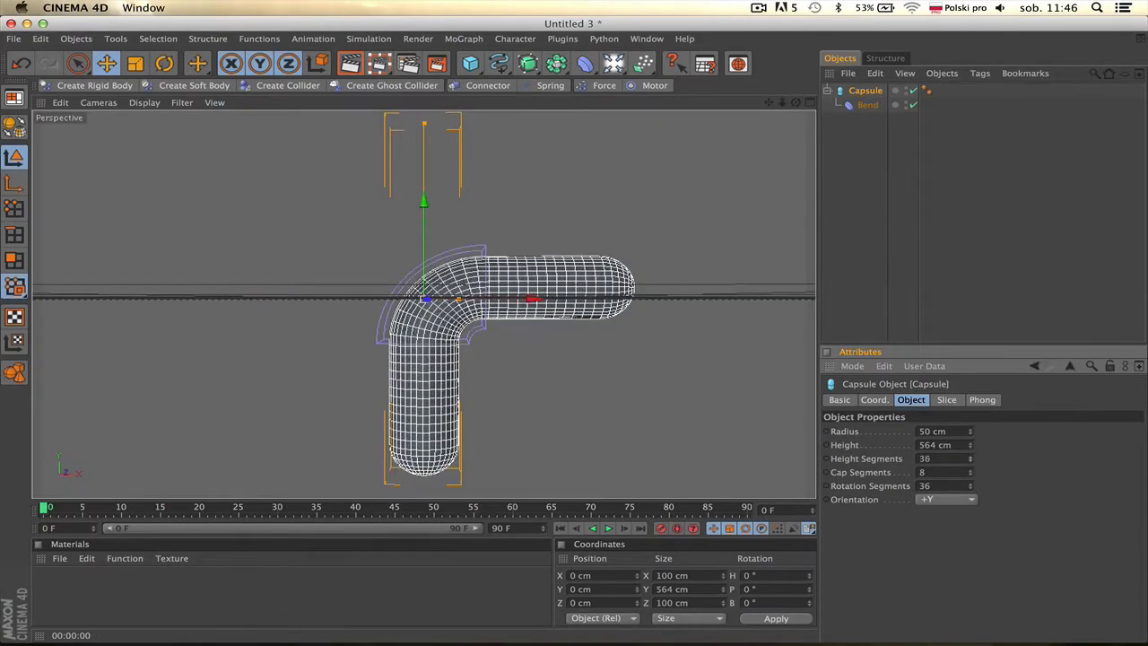
pyautogui.moveTo(973, 460); pyautogui.dragTo(972, 455)
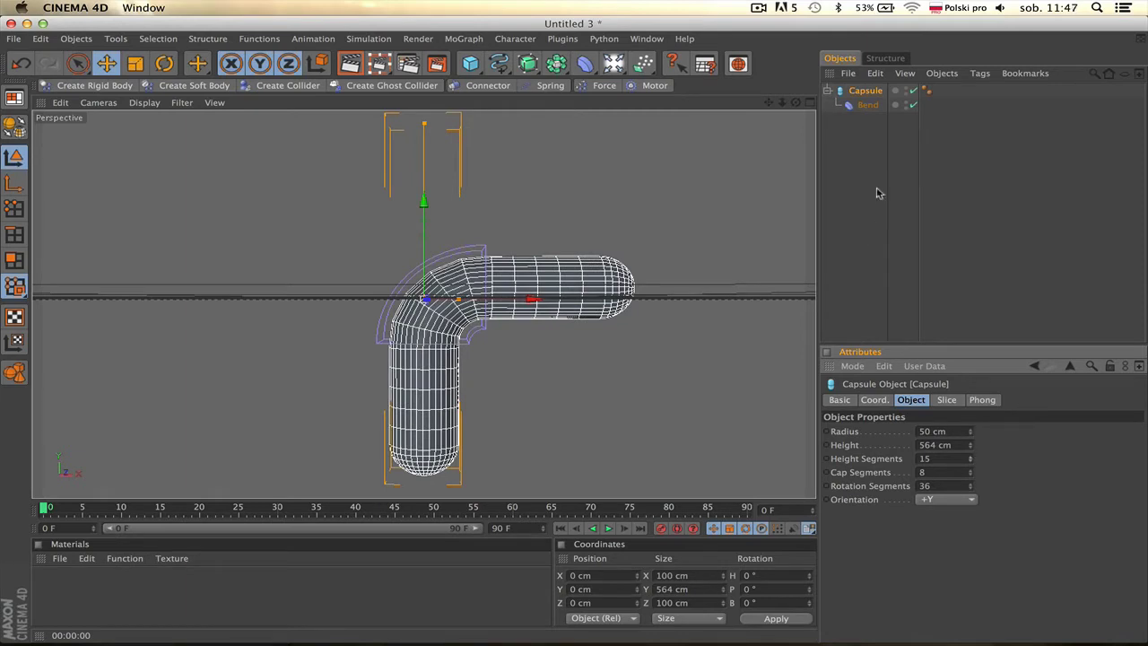
# Step: Sweep the Bend Strength back and forth in Limited mode, ending at -18°
pyautogui.click(866, 106)
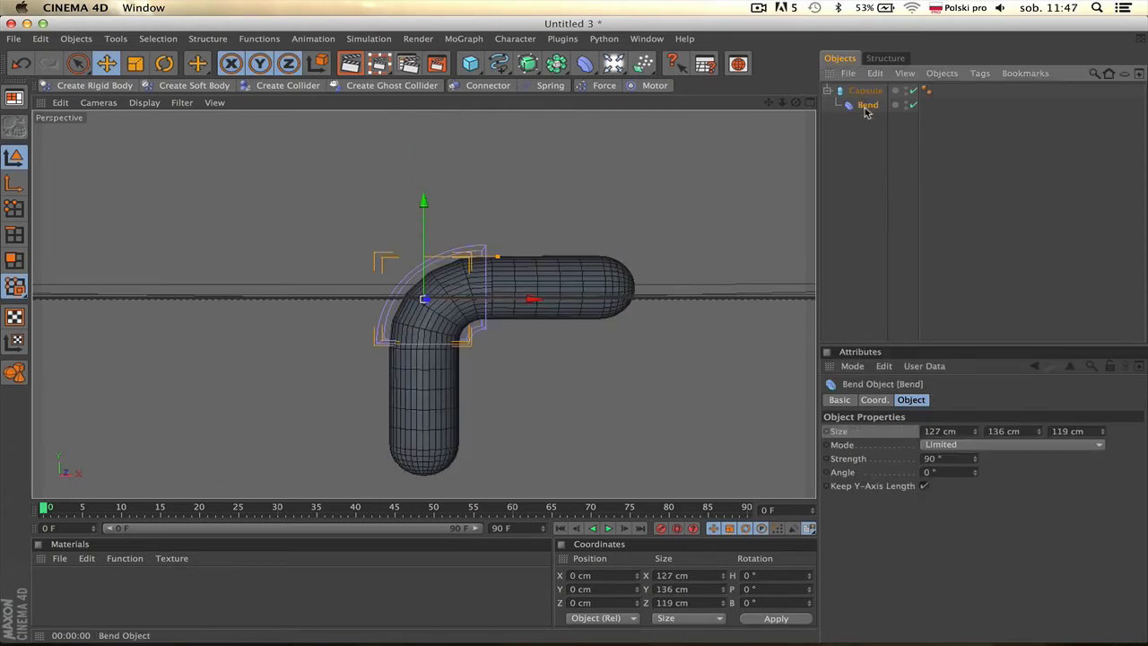
pyautogui.keyDown('alt'); pyautogui.moveTo(448, 269); pyautogui.dragTo(448, 305); pyautogui.keyUp('alt')
pyautogui.moveTo(795, 102); pyautogui.dragTo(795, 104)
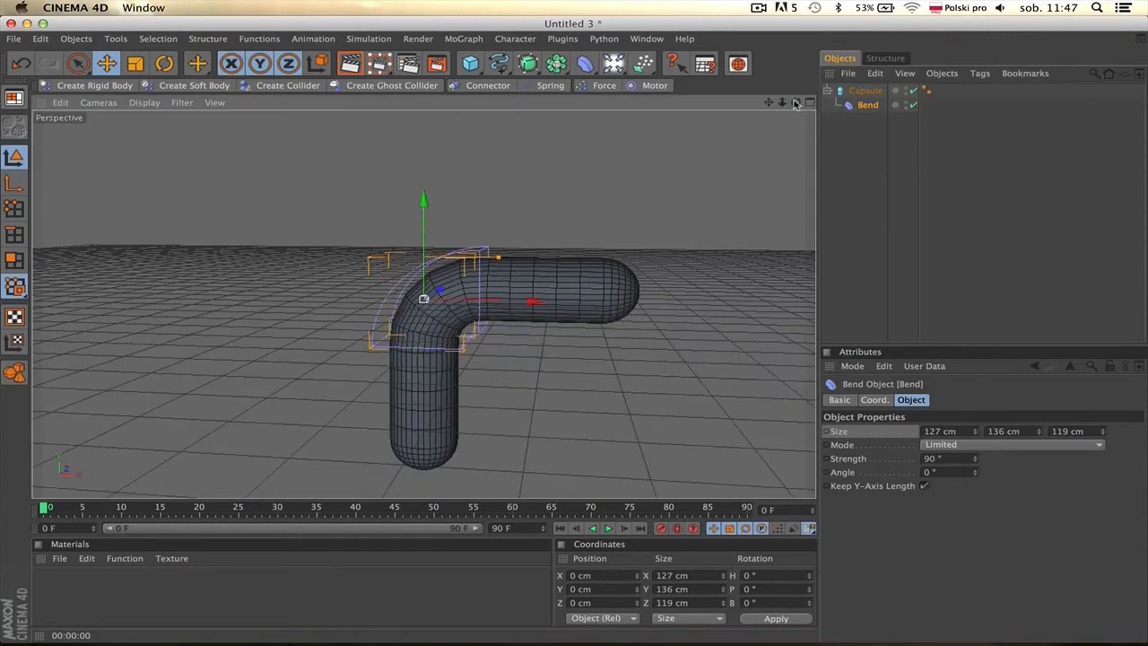
pyautogui.moveTo(976, 459); pyautogui.dragTo(975, 538)
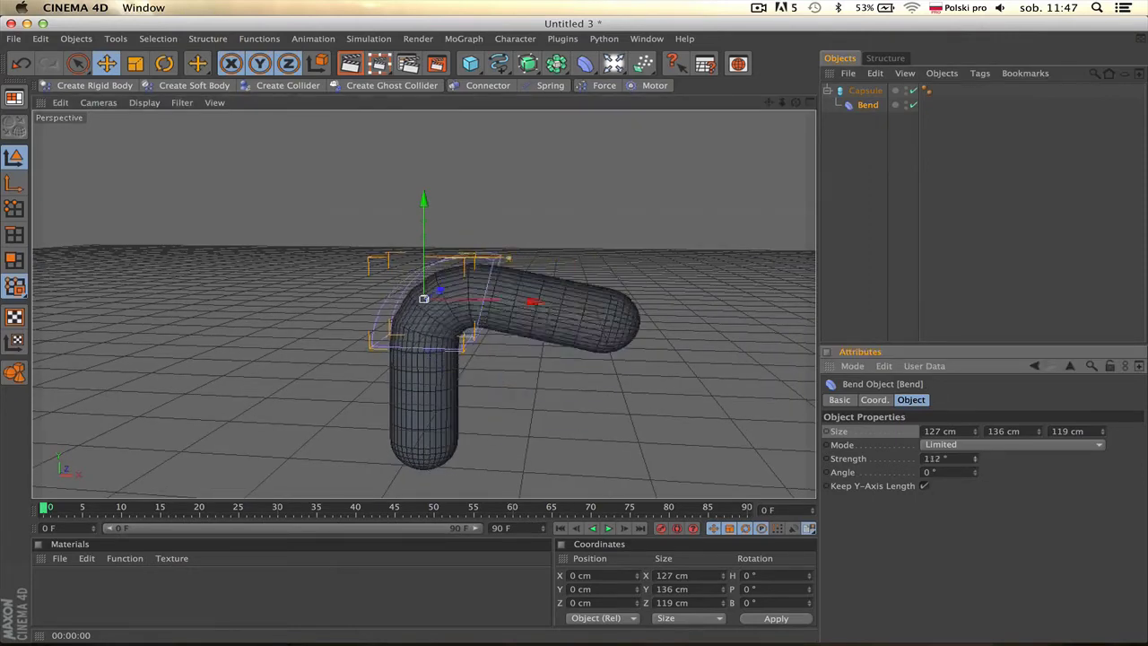
pyautogui.moveTo(975, 459); pyautogui.dragTo(975, 395)
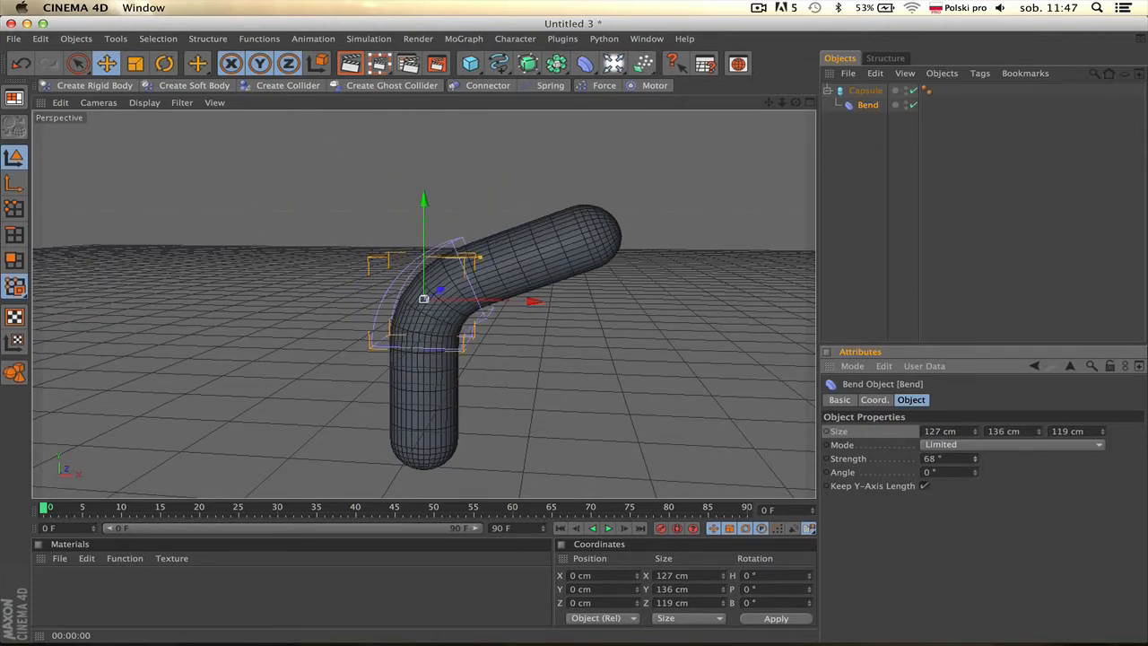
pyautogui.moveTo(976, 459)
pyautogui.mouseDown()
pyautogui.moveTo(976, 507)
pyautogui.moveTo(975, 421)
pyautogui.moveTo(975, 485)
pyautogui.mouseUp()
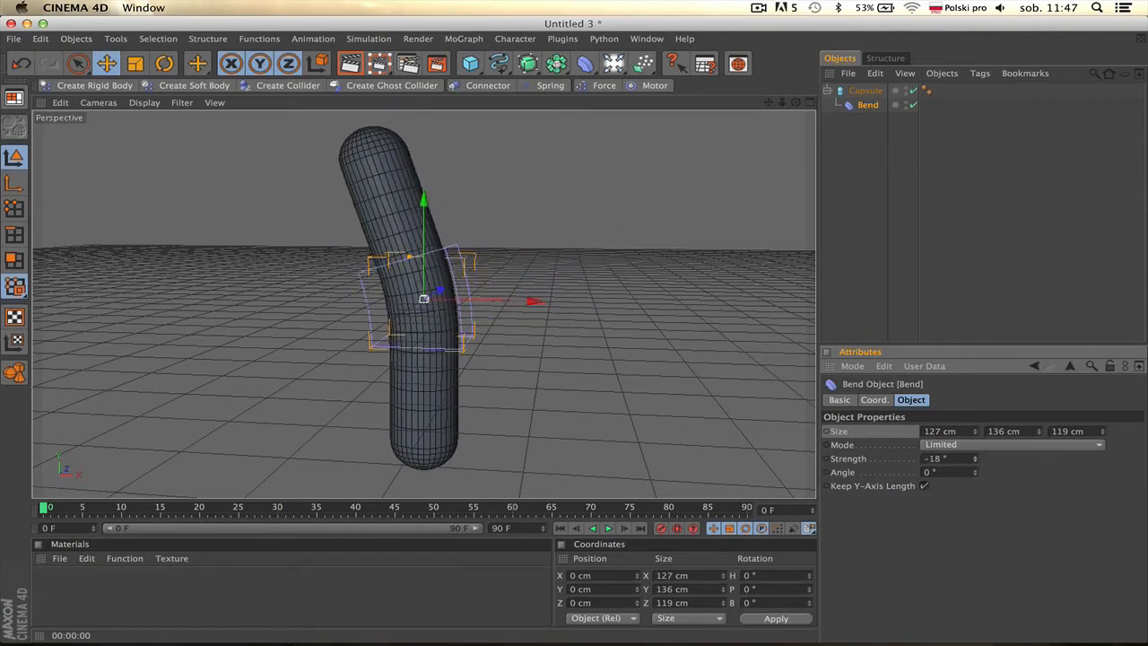
# Step: Switch the Bend to Within Box mode and reset Strength to 0°
pyautogui.click(955, 446)
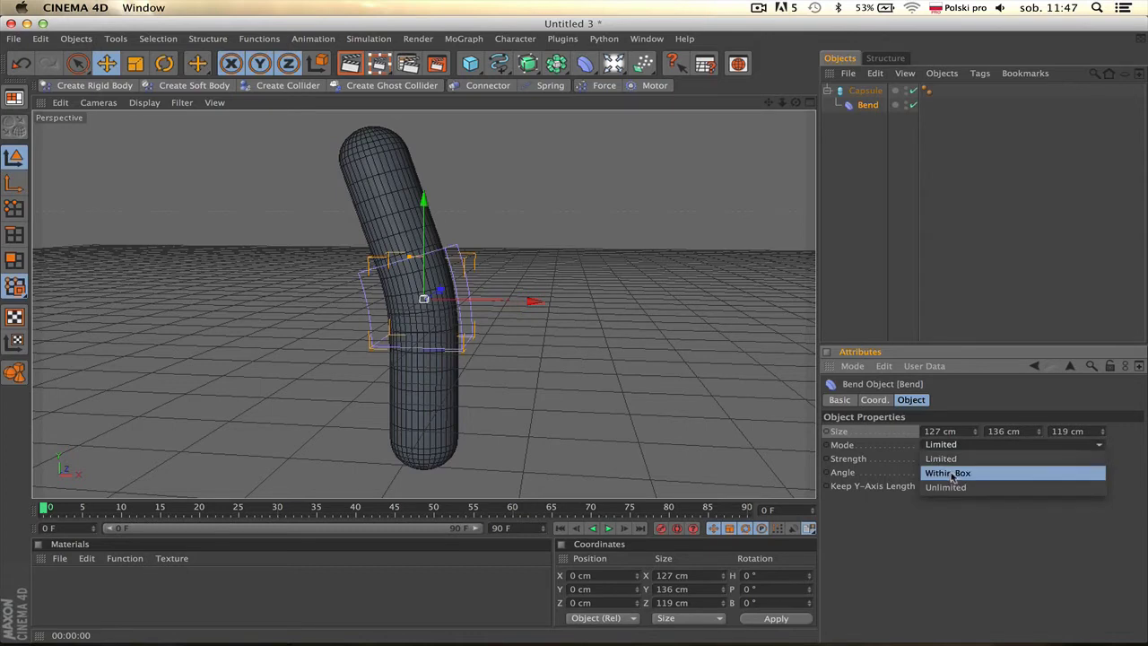
pyautogui.click(953, 475)
pyautogui.click(937, 458)
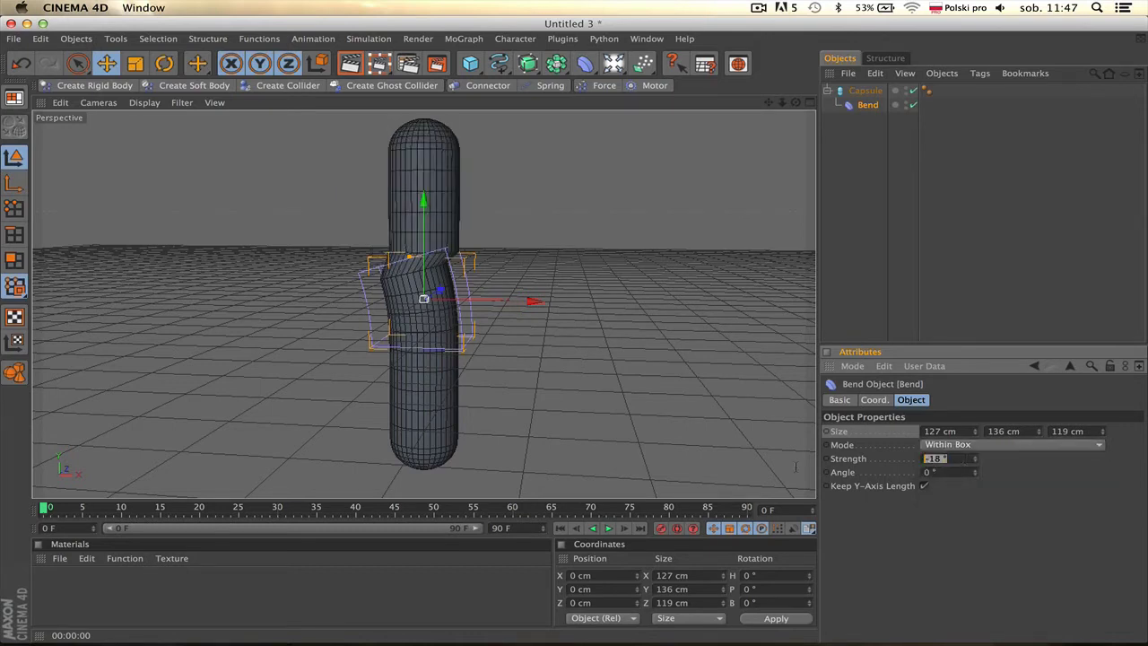
pyautogui.write('0')
pyautogui.press('Return')
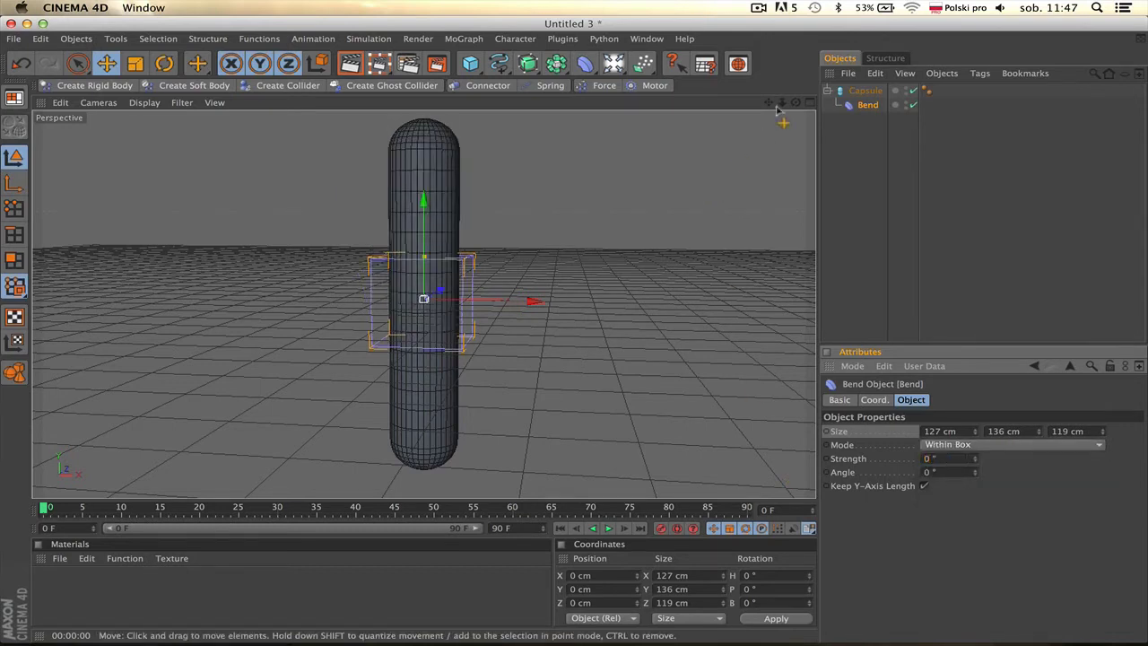
# Step: Set Strength to -18° so only the capsule's middle section kinks
pyautogui.moveTo(795, 103); pyautogui.dragTo(795, 104)
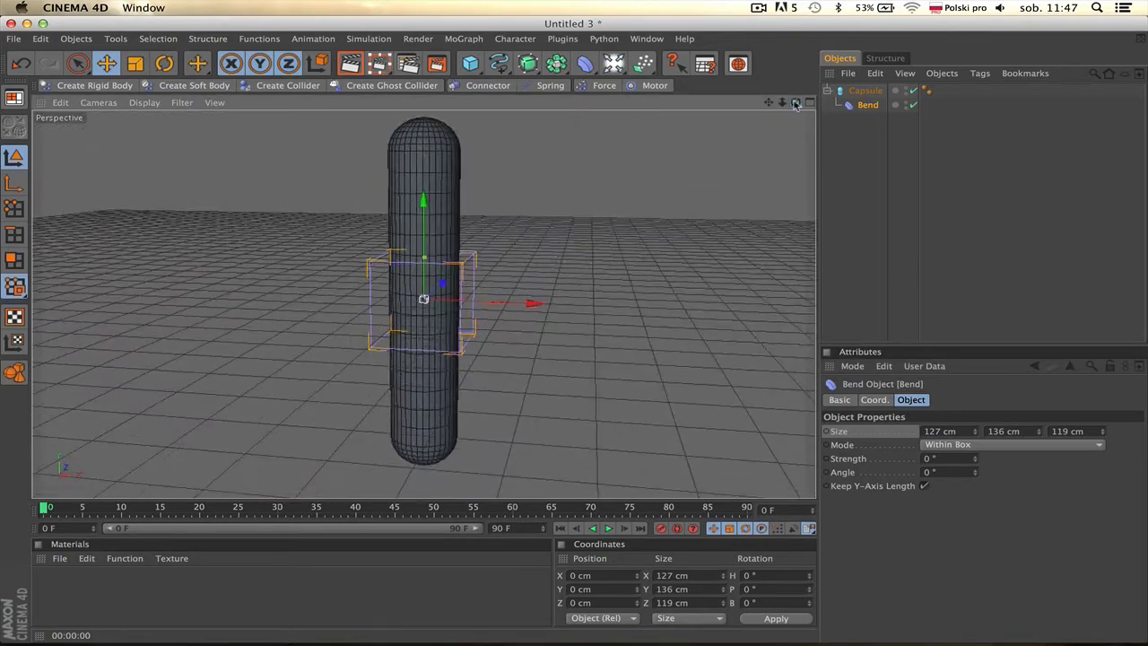
pyautogui.moveTo(976, 459)
pyautogui.mouseDown()
pyautogui.moveTo(976, 489)
pyautogui.moveTo(975, 439)
pyautogui.moveTo(974, 460)
pyautogui.mouseUp()
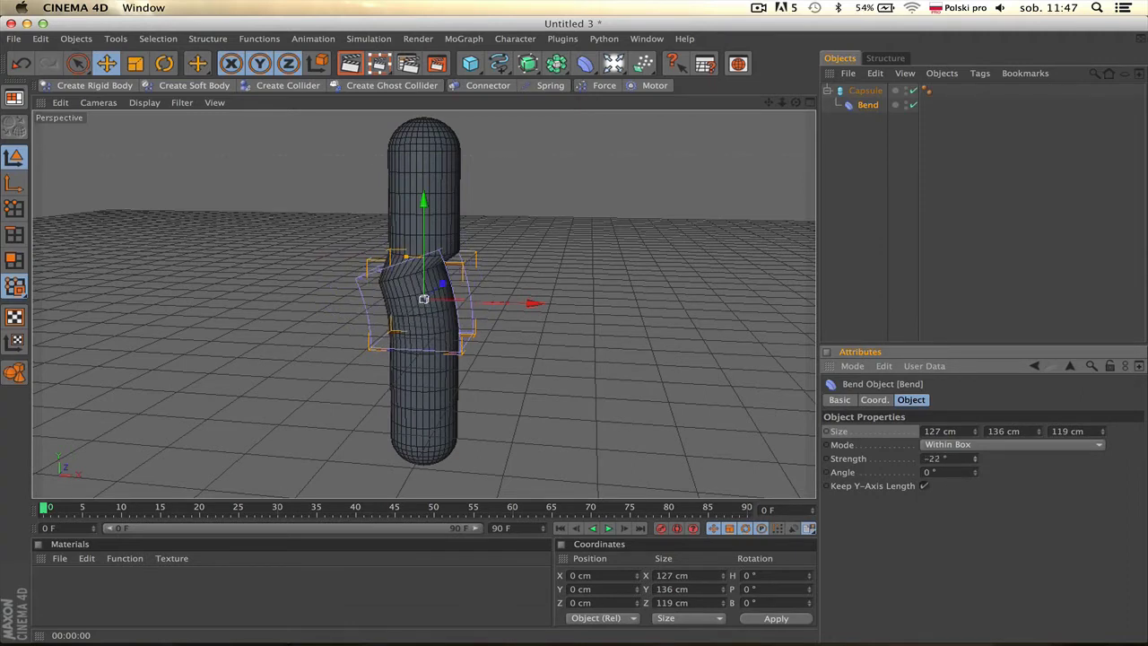
pyautogui.moveTo(796, 102)
pyautogui.mouseDown()
pyautogui.moveTo(780, 125)
pyautogui.moveTo(803, 106)
pyautogui.mouseUp()
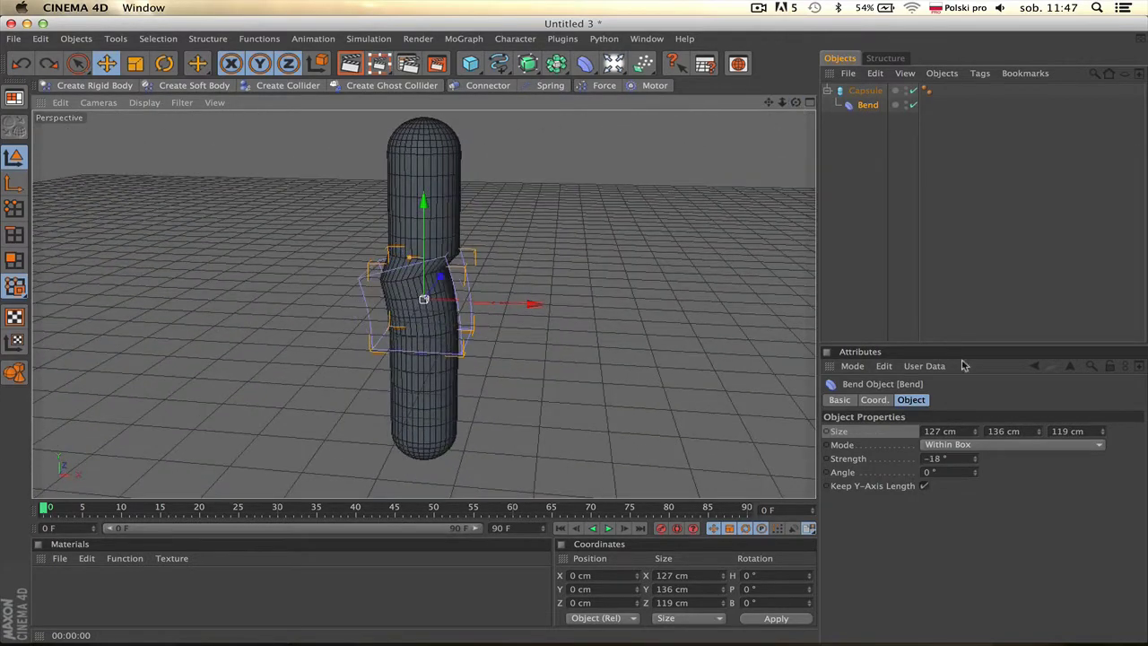
# Step: Switch the Bend to Unlimited mode and raise Strength to curl the whole capsule
pyautogui.click(975, 448)
pyautogui.click(968, 486)
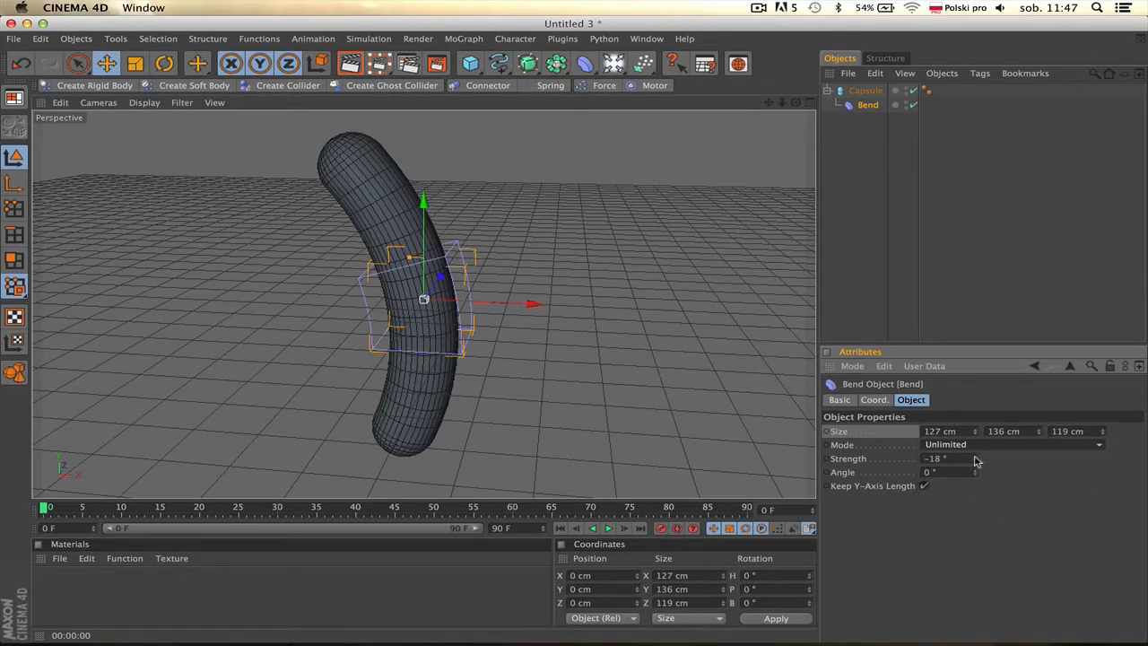
pyautogui.moveTo(975, 459)
pyautogui.mouseDown()
pyautogui.moveTo(974, 511)
pyautogui.moveTo(974, 440)
pyautogui.moveTo(975, 476)
pyautogui.moveTo(978, 461)
pyautogui.mouseUp()
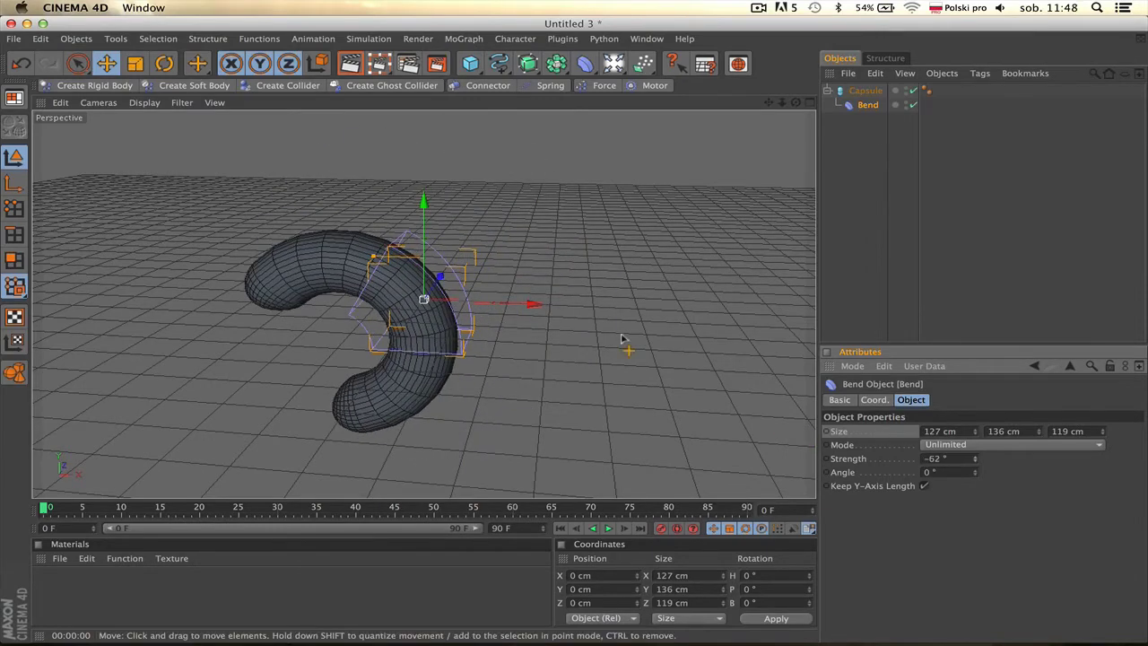
# Step: Return the Bend to Limited mode and soften Strength to -8°
pyautogui.click(965, 447)
pyautogui.click(959, 458)
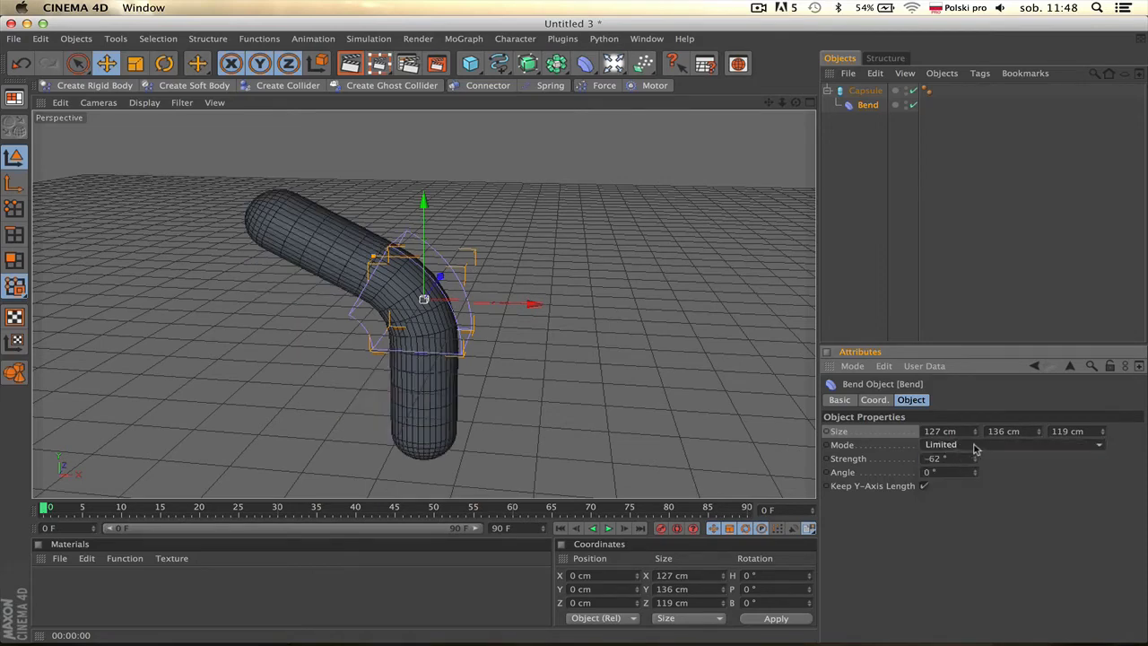
pyautogui.moveTo(978, 460); pyautogui.dragTo(978, 460)
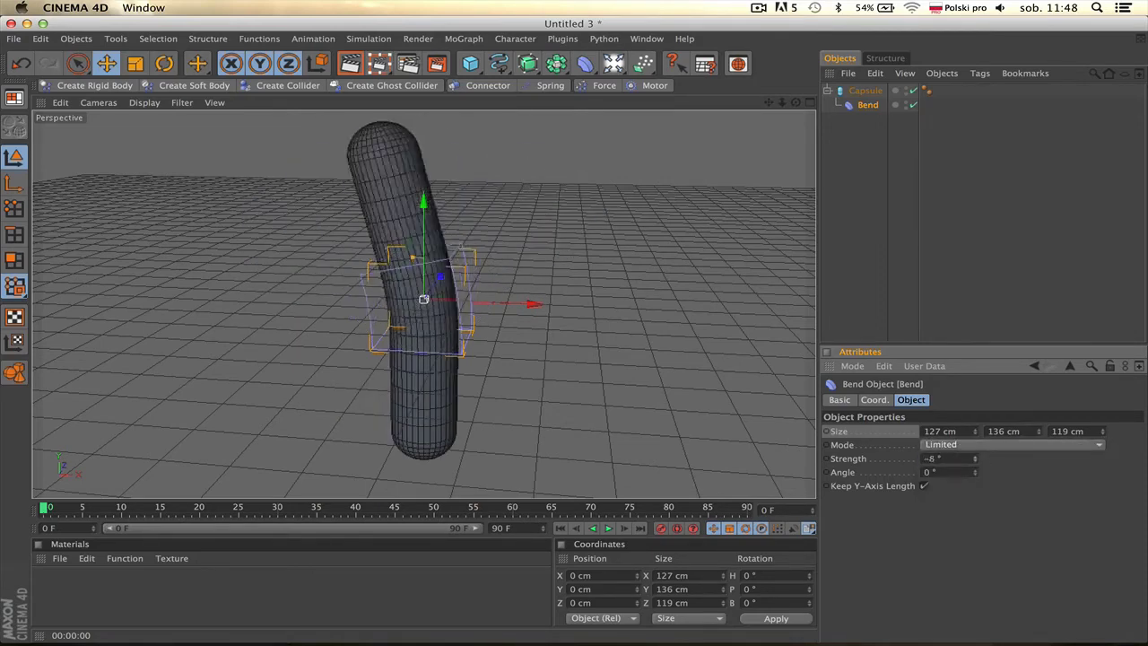
# Step: Switch to Unlimited mode, adjust Strength and turn Keep Y-Axis Length off
pyautogui.click(967, 446)
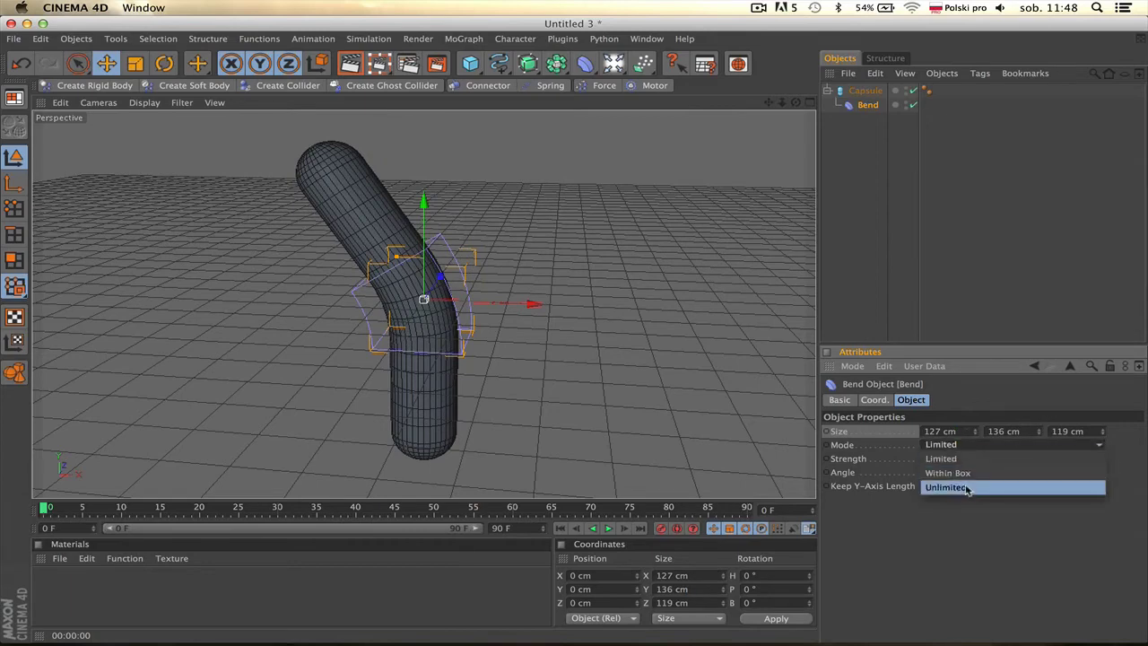
pyautogui.click(966, 485)
pyautogui.moveTo(975, 458)
pyautogui.mouseDown()
pyautogui.moveTo(1013, 458)
pyautogui.moveTo(976, 471)
pyautogui.mouseUp()
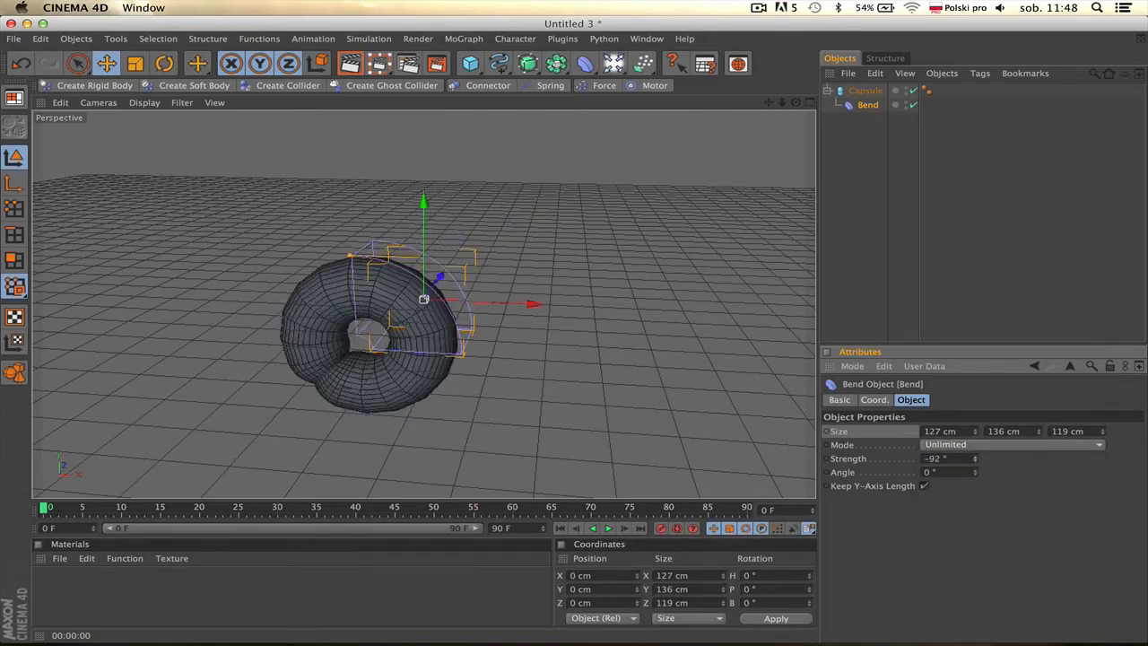
pyautogui.click(923, 487)
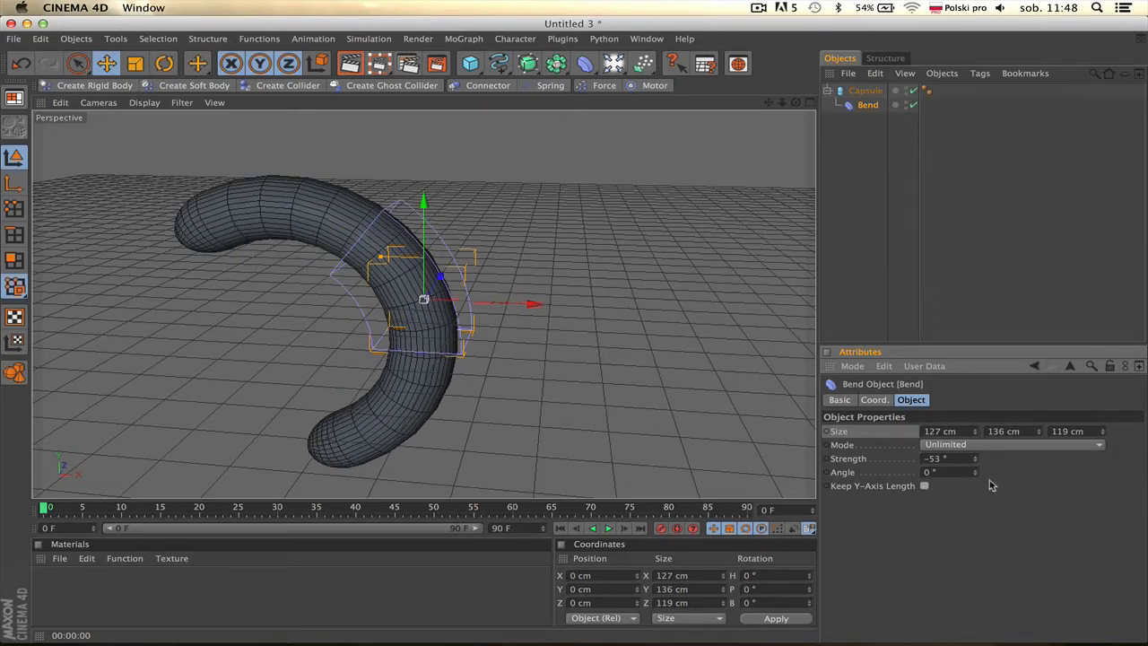
pyautogui.moveTo(975, 458); pyautogui.dragTo(975, 444)
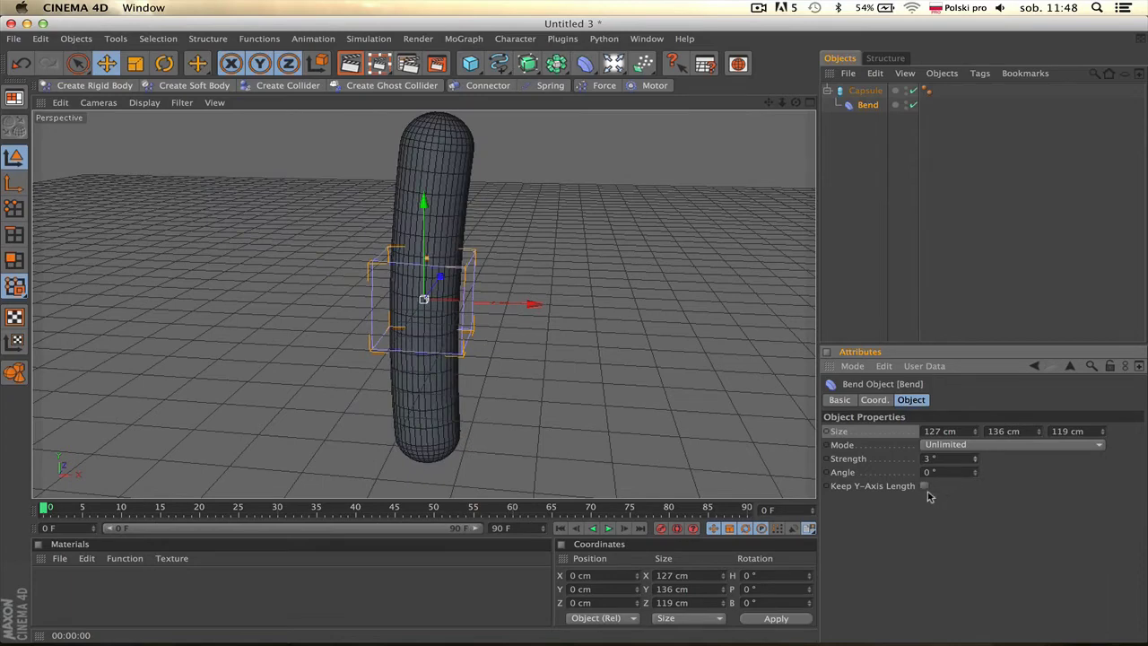
# Step: Compare Keep Y-Axis Length on and off while sweeping Strength, ending unchecked at -8°
pyautogui.click(924, 488)
pyautogui.moveTo(975, 459); pyautogui.dragTo(974, 444)
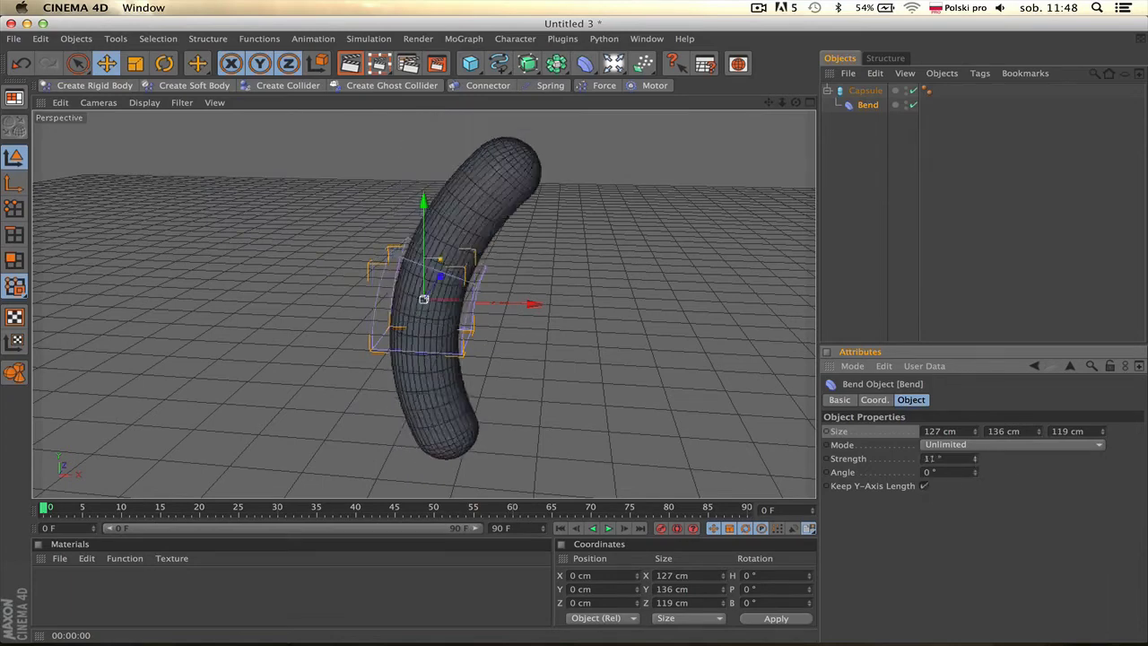
pyautogui.click(924, 486)
pyautogui.click(924, 486)
pyautogui.click(925, 486)
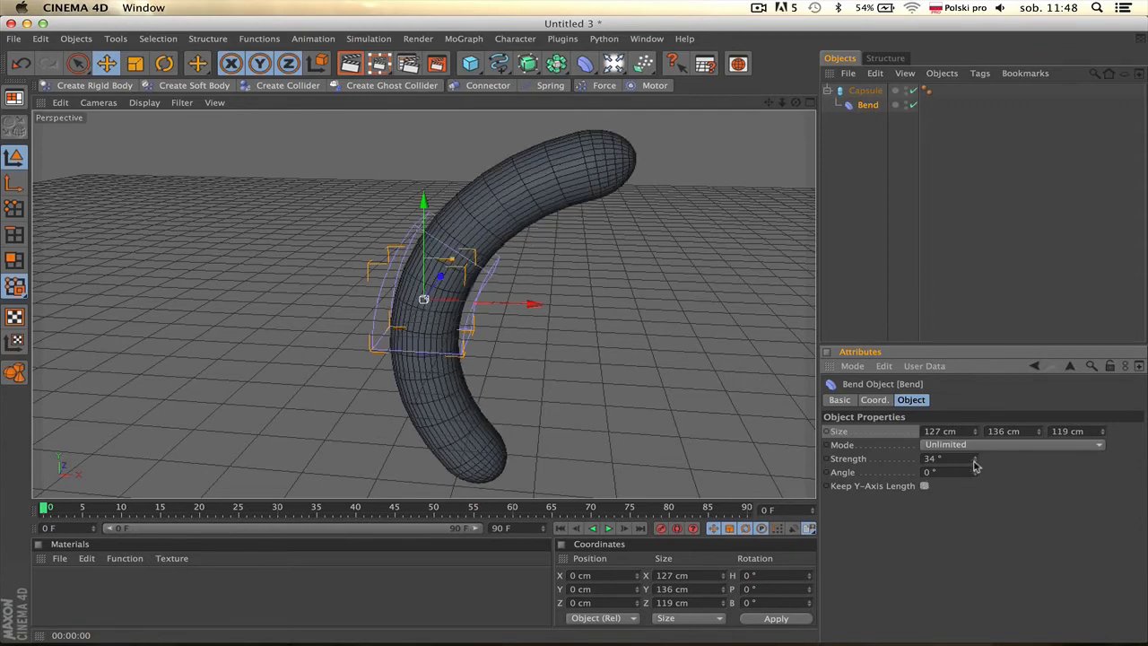
pyautogui.moveTo(974, 465)
pyautogui.mouseDown()
pyautogui.moveTo(975, 421)
pyautogui.moveTo(974, 485)
pyautogui.moveTo(975, 453)
pyautogui.mouseUp()
# Step: Turn Keep Y-Axis Length back on for the Unlimited-mode Bend, shortening the bent capsule
pyautogui.click(925, 486)
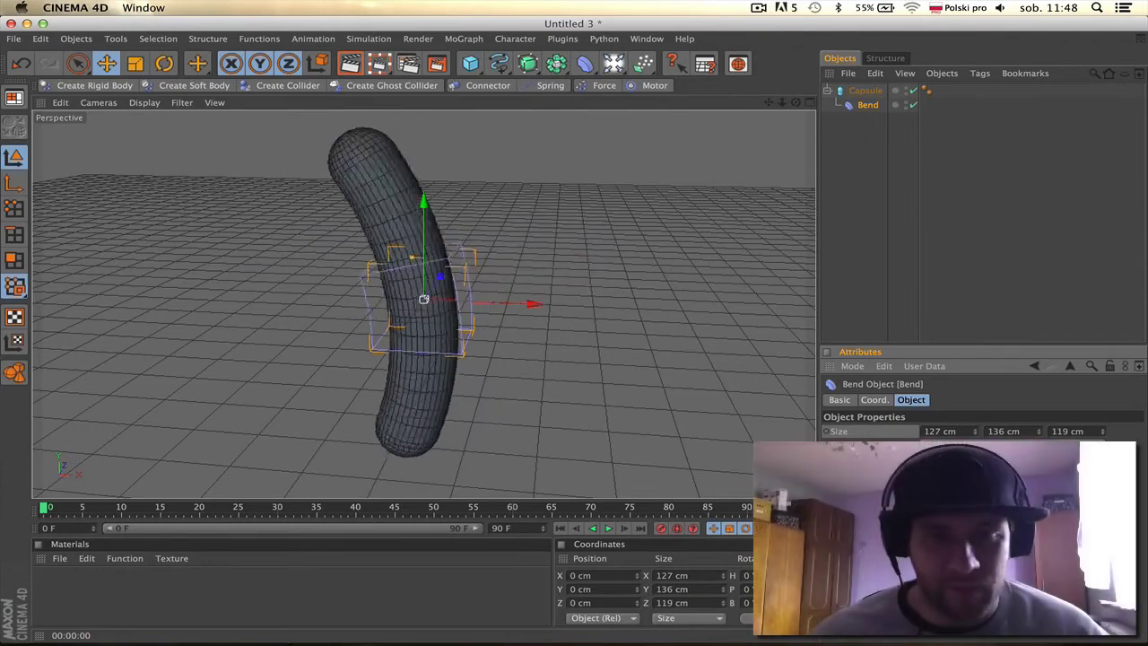